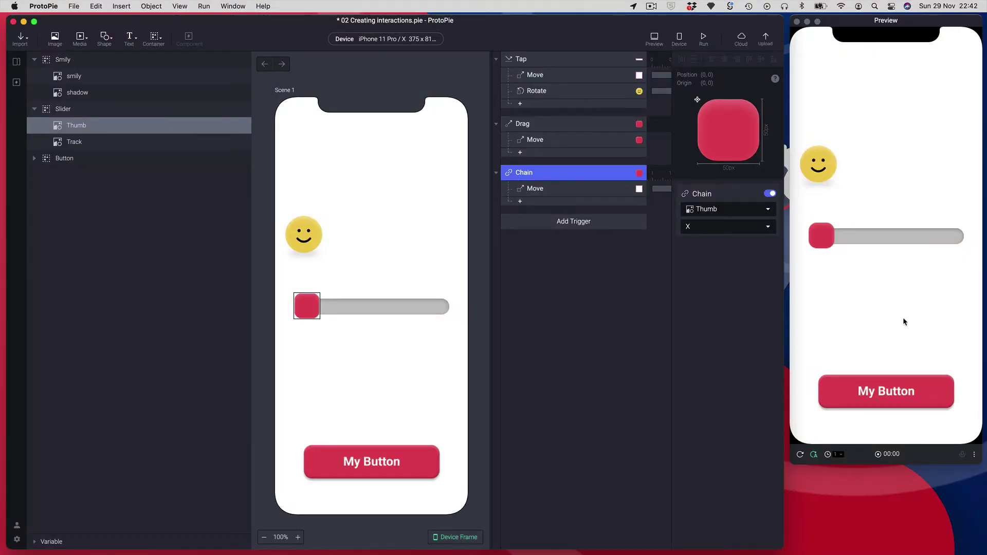
Step: Test the slider in the preview by moving its red thumb along the track to the far end
click(903, 320)
drag(822, 237, 949, 238)
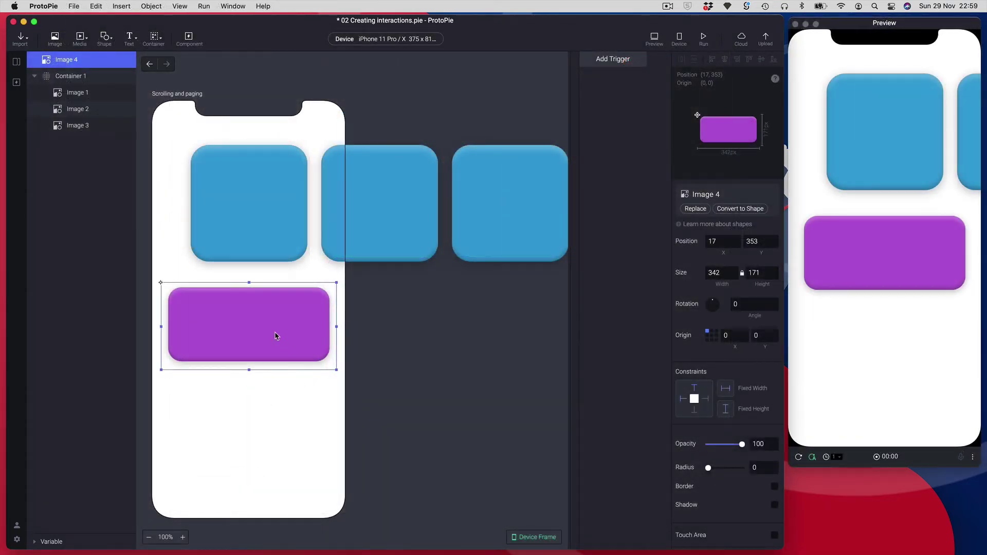
Step: Duplicate the purple Image 4 card, place the copy below the original, and duplicate it once more
key(super+d)
drag(267, 305, 260, 502)
key(super+d)
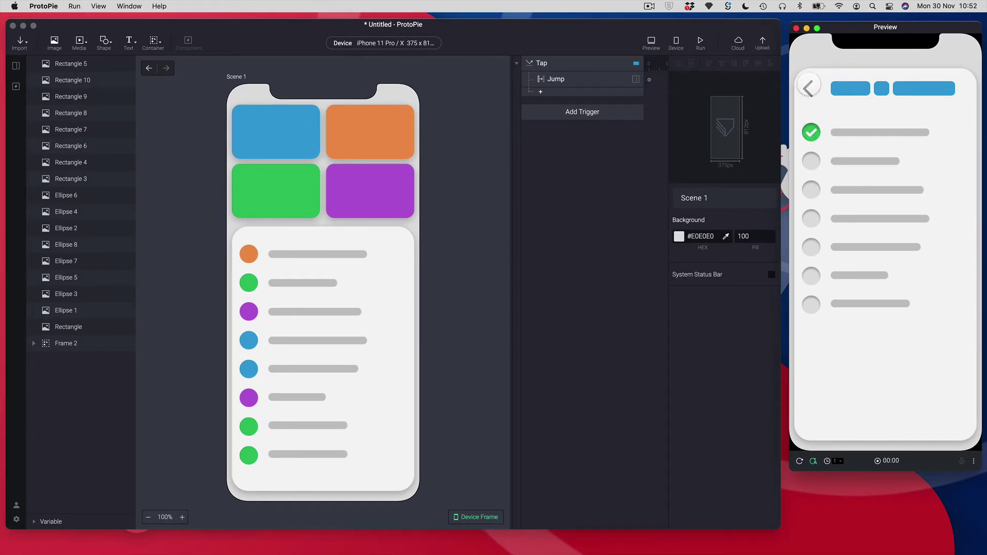
Step: Test the back arrow on the checklist screen in the preview
click(808, 90)
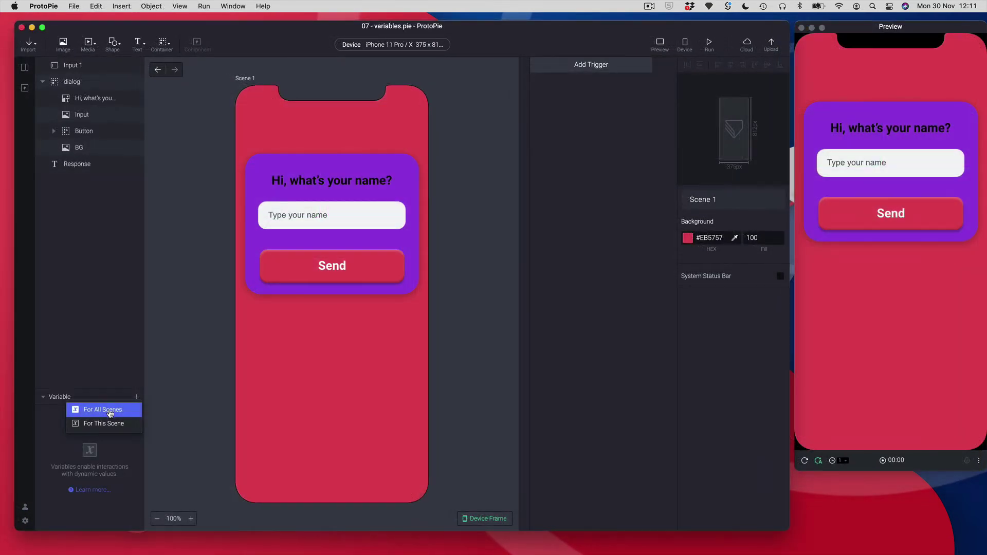
Step: Create a variable for all scenes and select variable1 as the target of the Tap trigger's Assign response
click(110, 413)
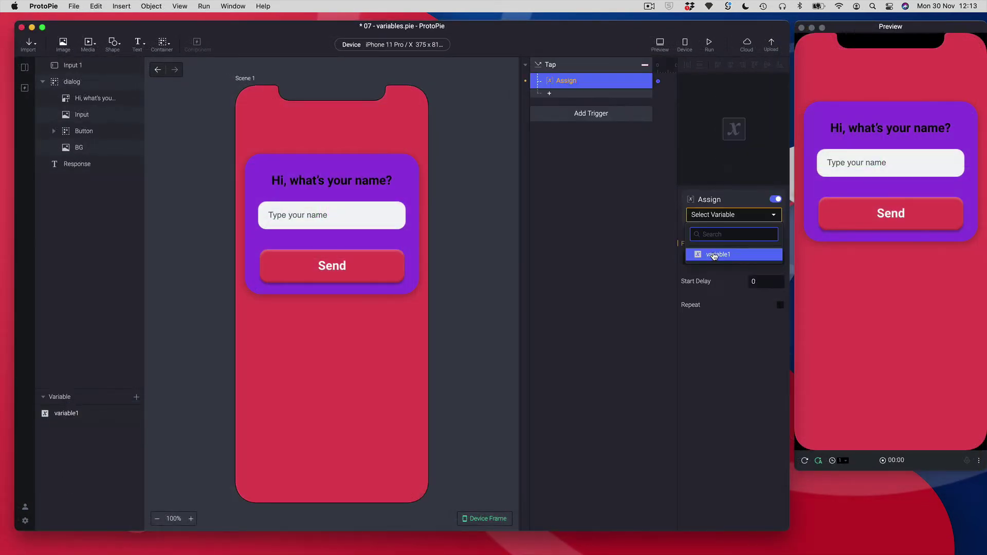
click(714, 255)
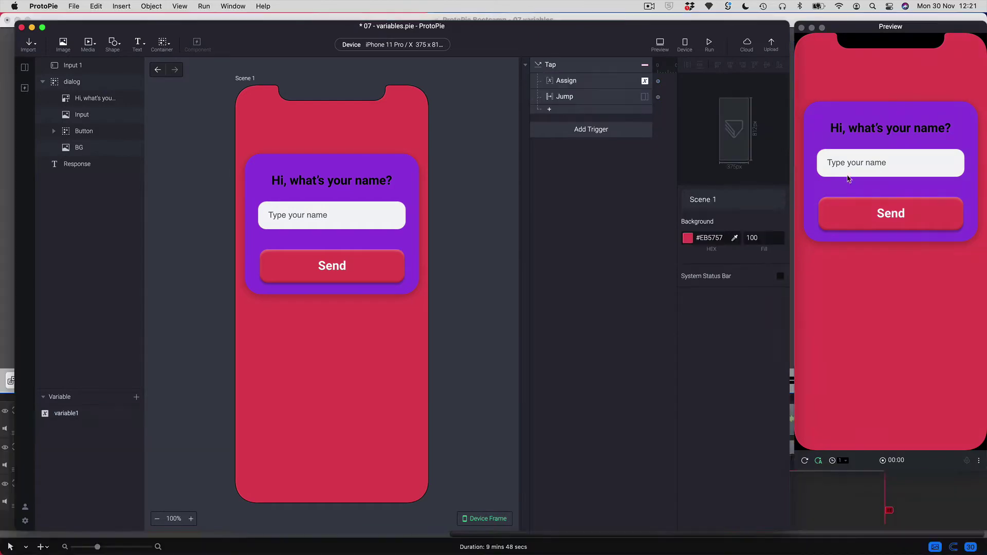
Step: Test the name dialog in the preview by entering a first name and sending it
click(851, 162)
text(Darren)
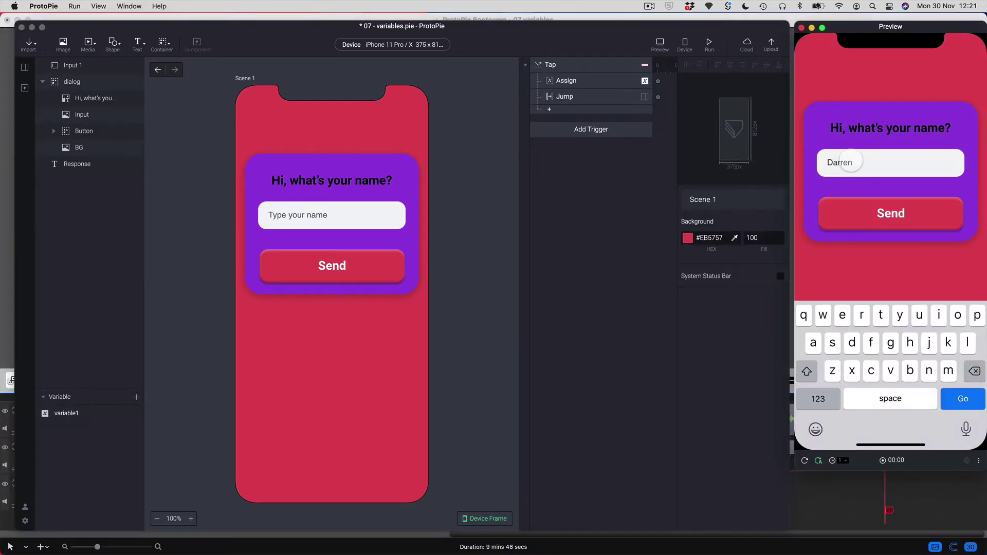
click(886, 214)
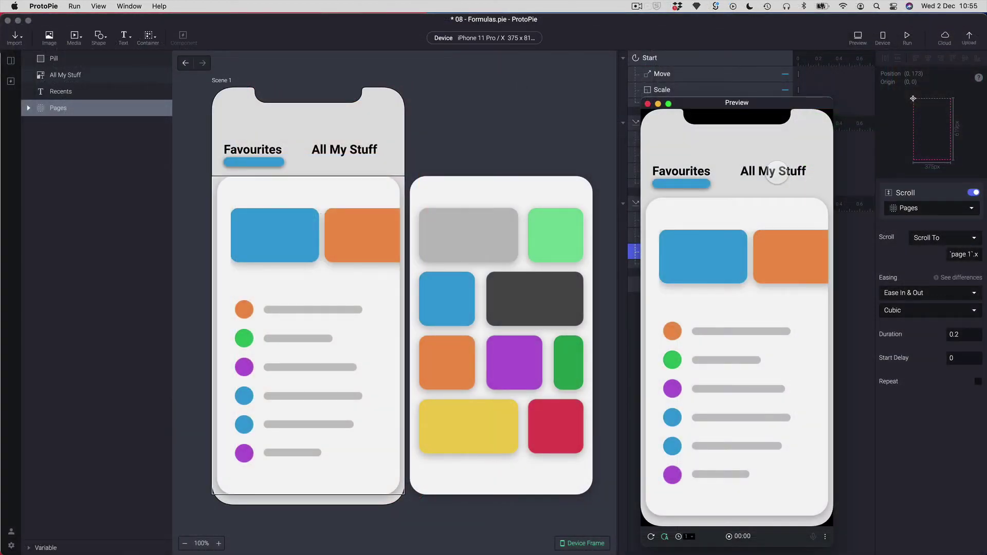
Step: Test the tab navigation in the preview by switching to All My Stuff and back to Favourites
click(776, 171)
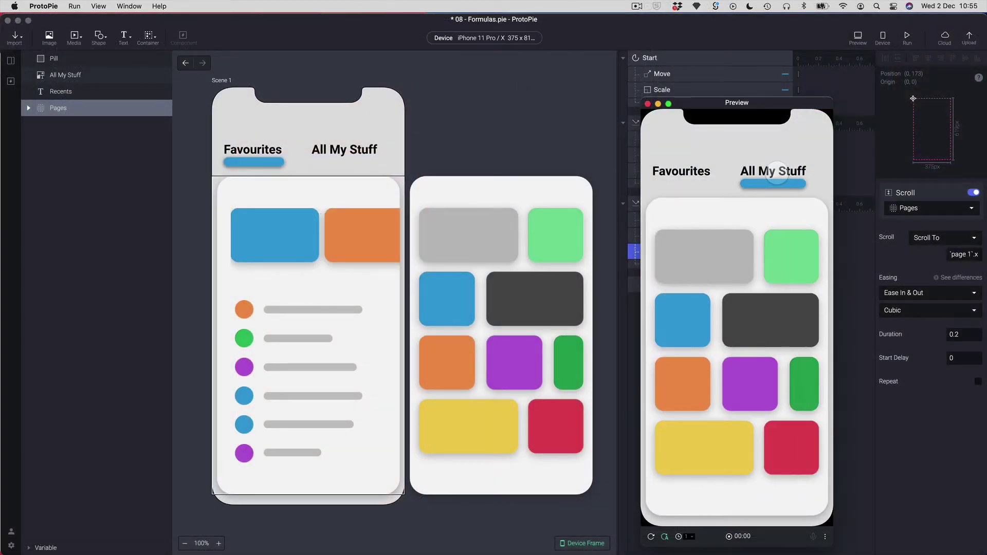
click(692, 173)
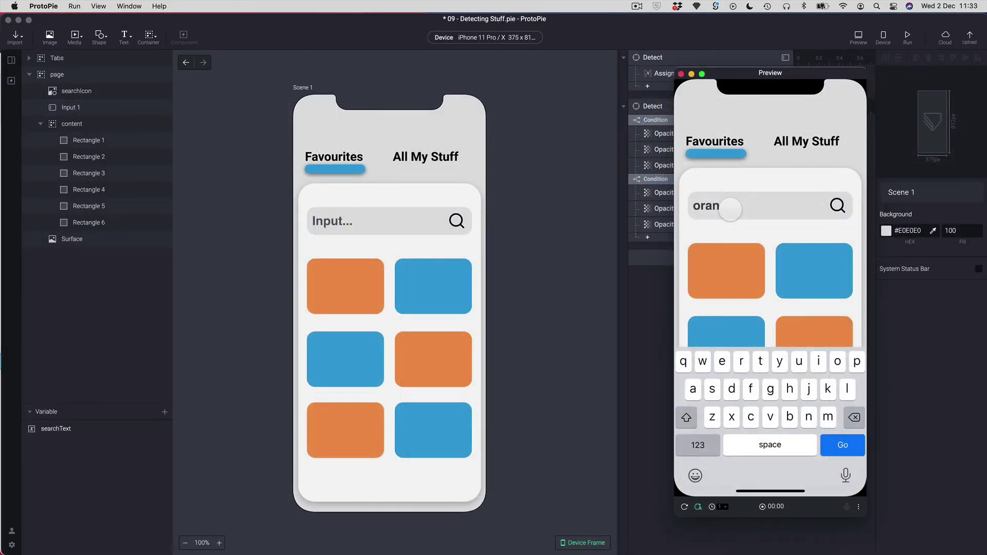
Step: Complete the search text "orange" in the preview's search field to test the filtering
text(g)
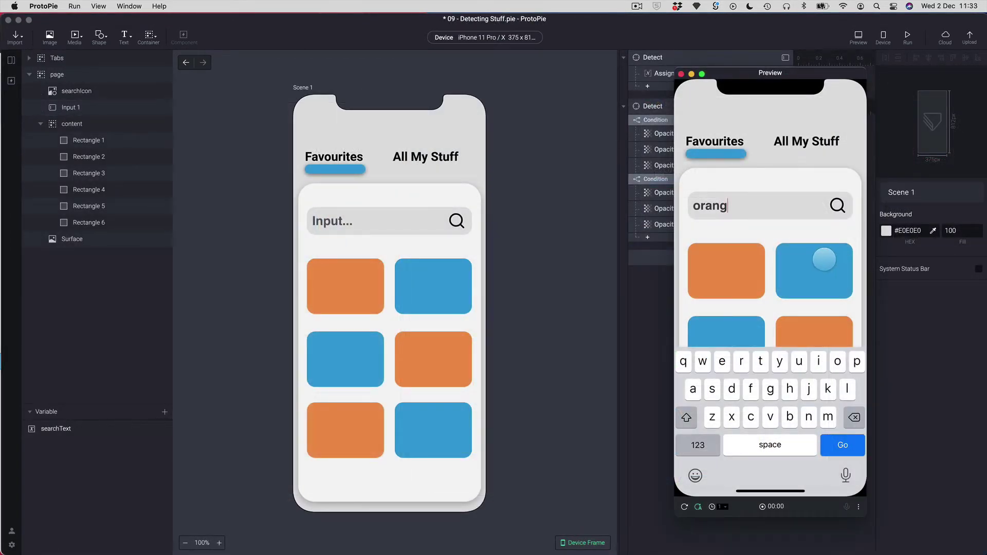
text(e)
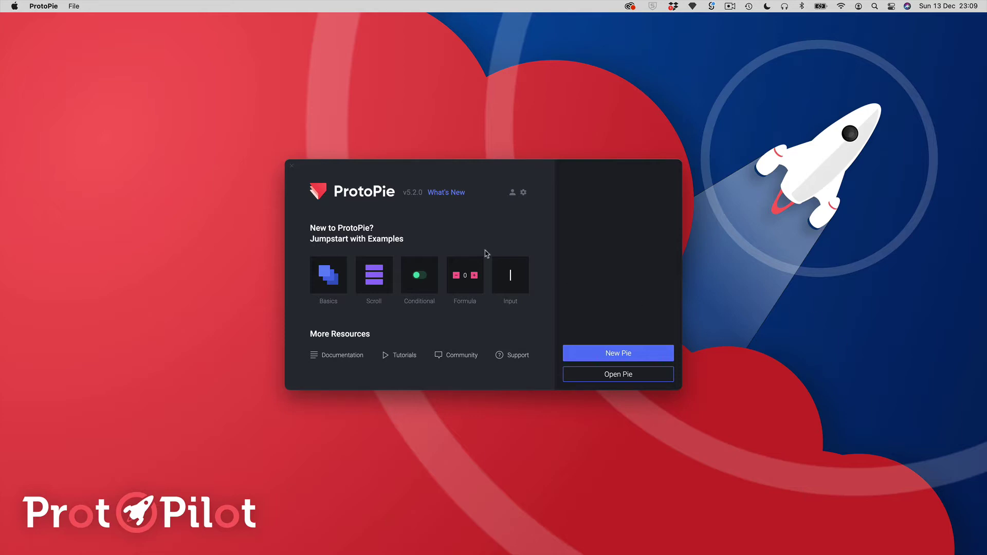
Step: Create a new pie from the ProtoPie start window
drag(438, 177, 423, 171)
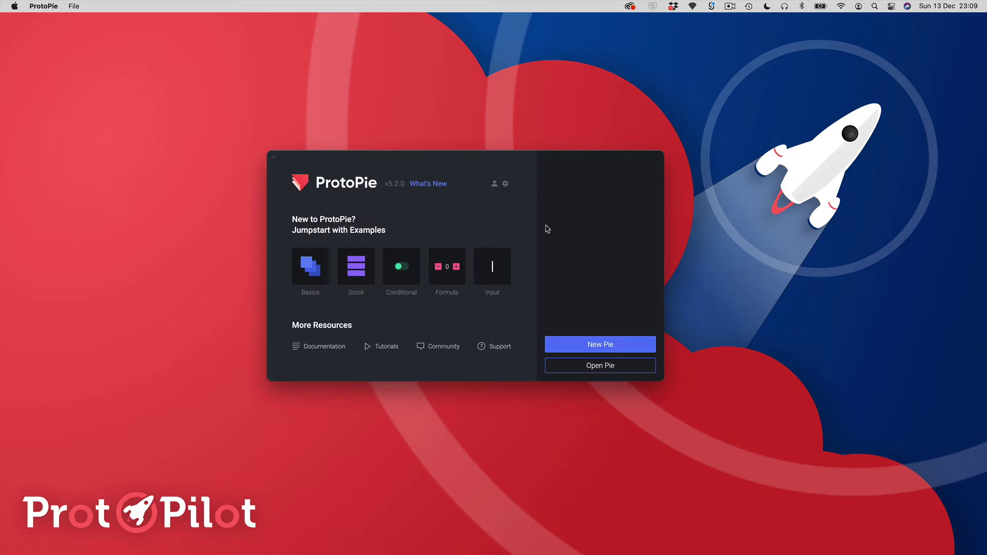
click(607, 345)
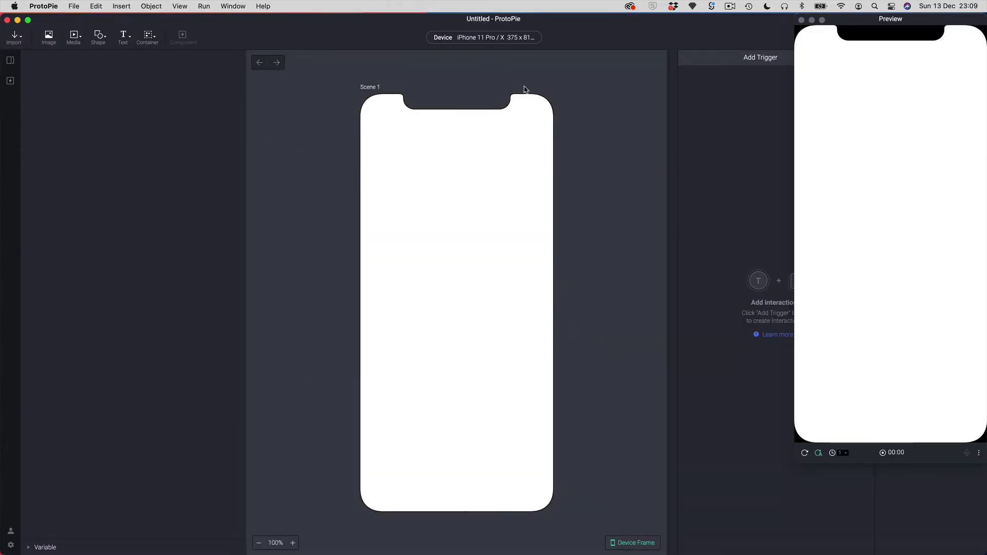
Step: Review the iOS, Android, Desktop and Custom device options and confirm iPhone 11 Pro / X as the device
click(472, 40)
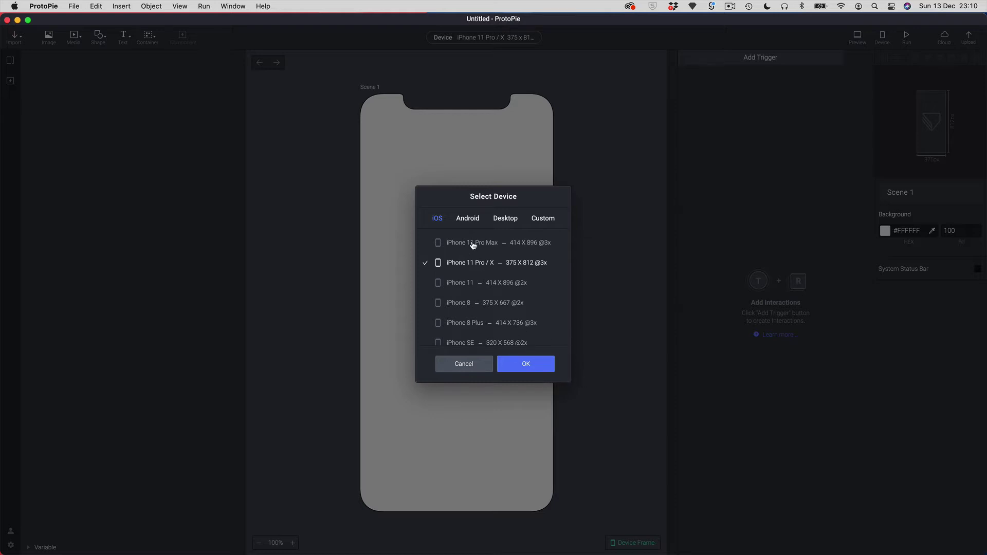
scroll(483, 302, down, 1)
click(458, 221)
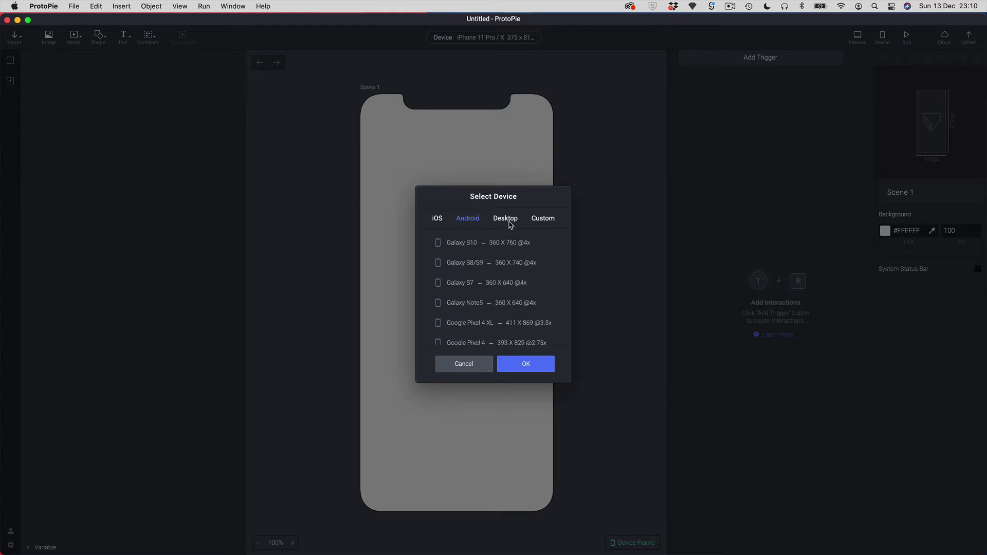
click(511, 221)
click(538, 222)
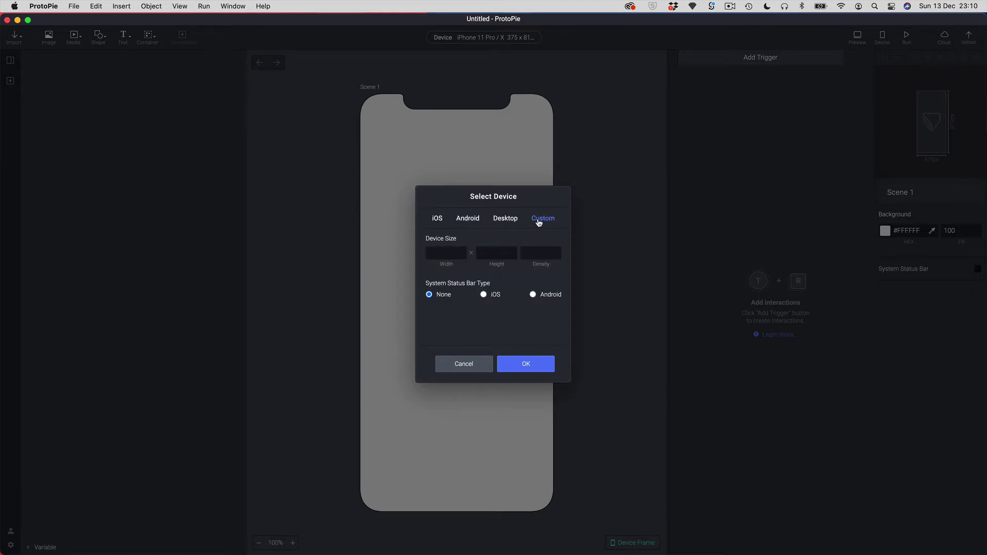
click(438, 220)
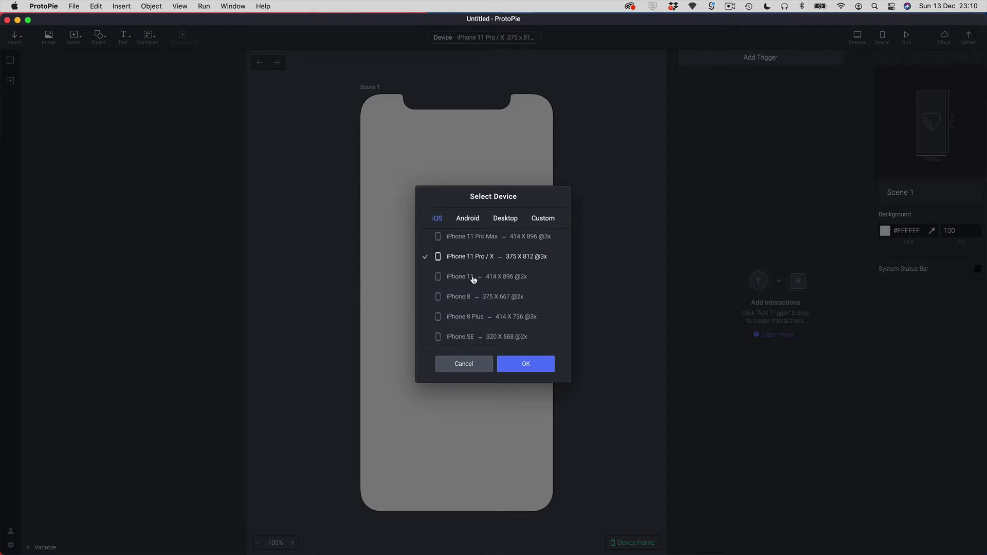
click(533, 364)
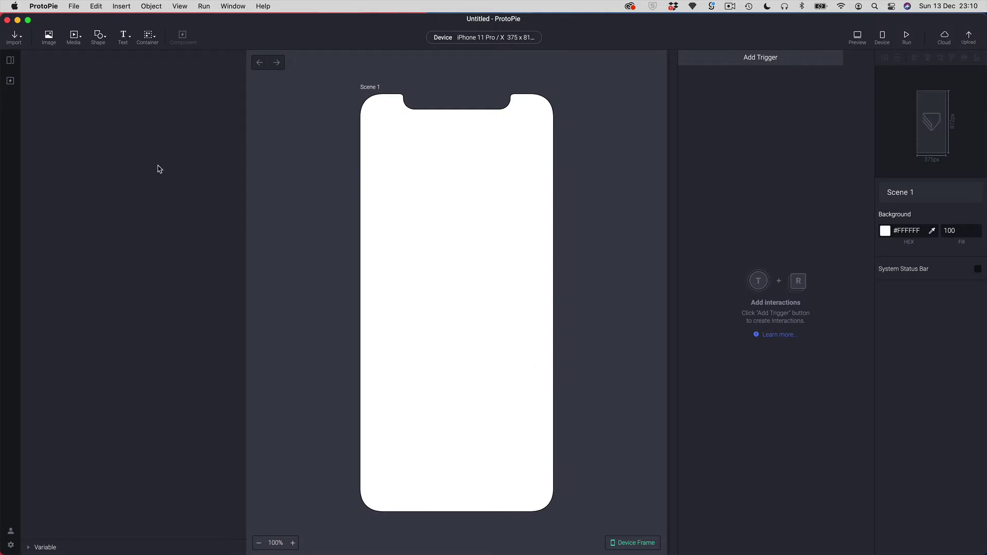
Step: Check the available import sources, view the Assets 8 artboard in Adobe XD, and return to ProtoPie
click(21, 41)
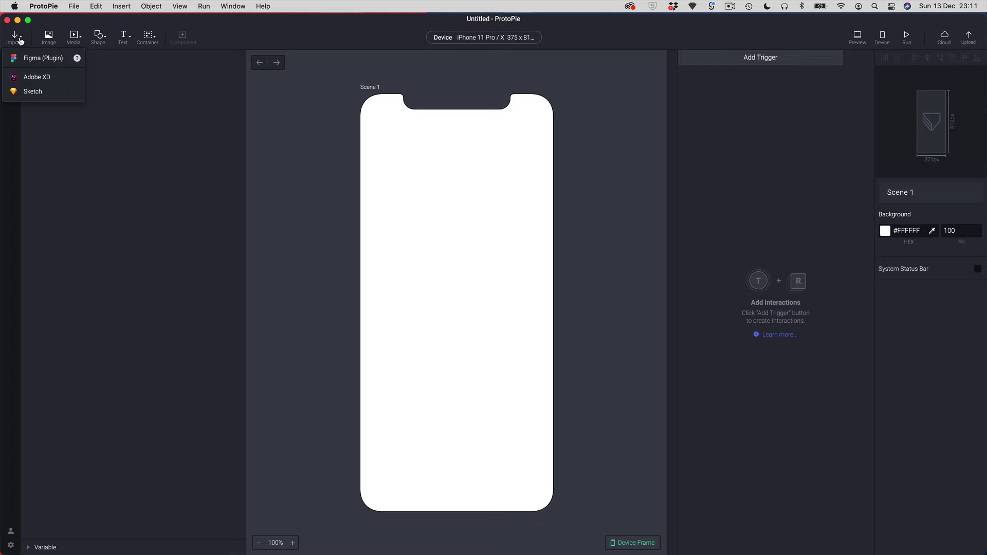
click(86, 136)
key(super+Tab)
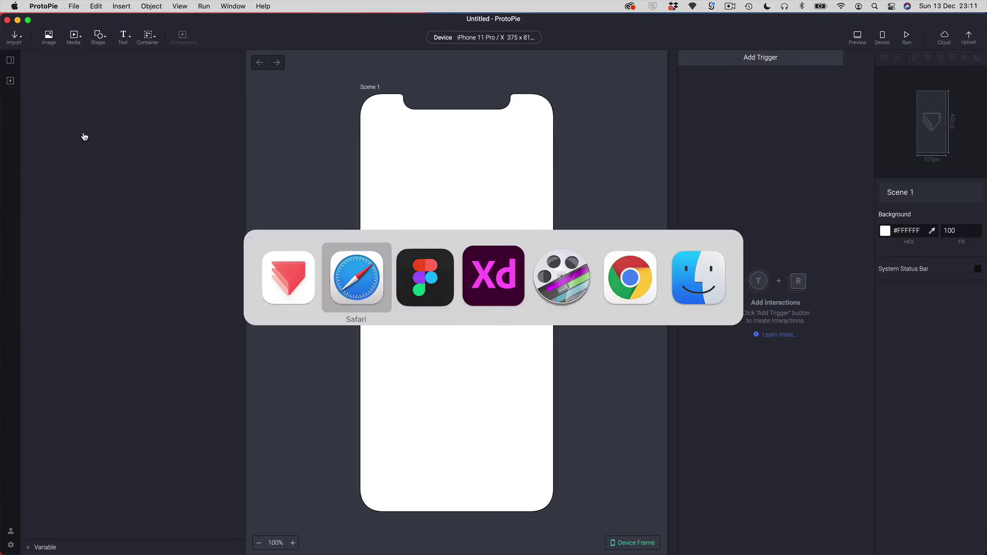
key(super+Tab)
key(super+Tab)
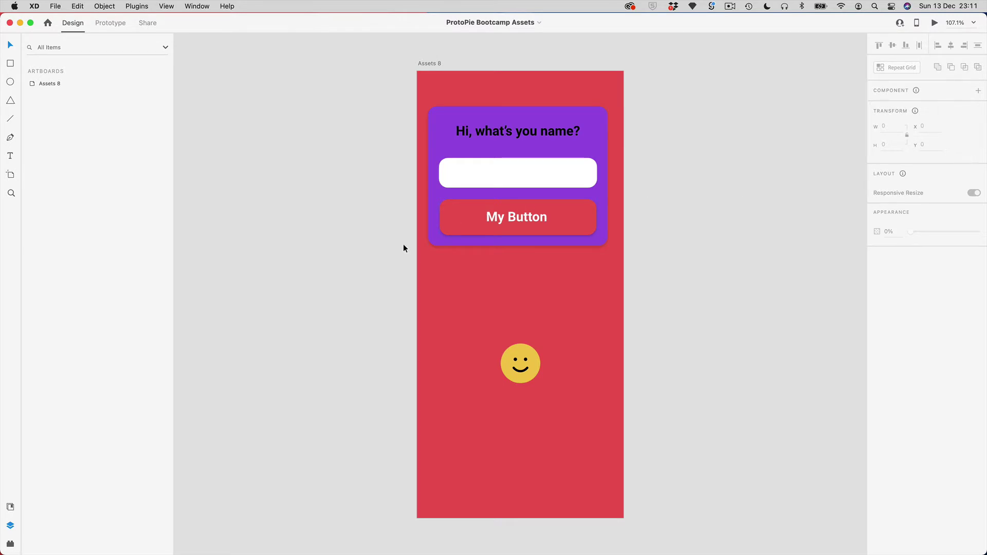
key(super+Tab)
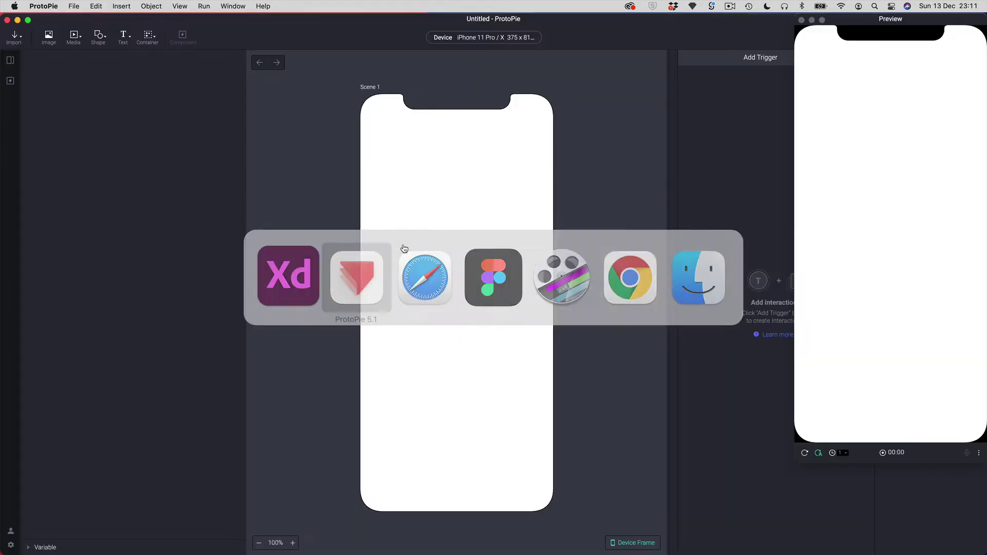
click(14, 41)
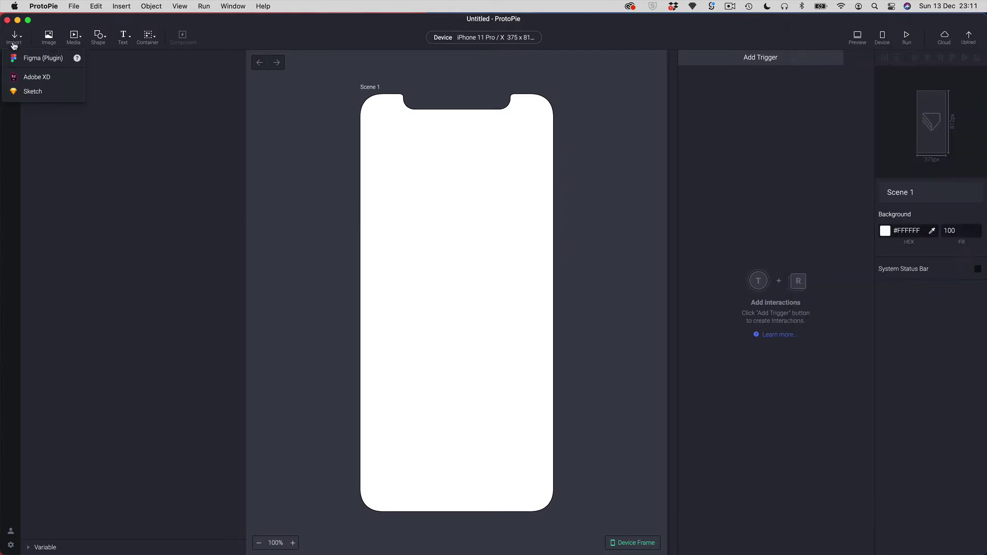
click(29, 81)
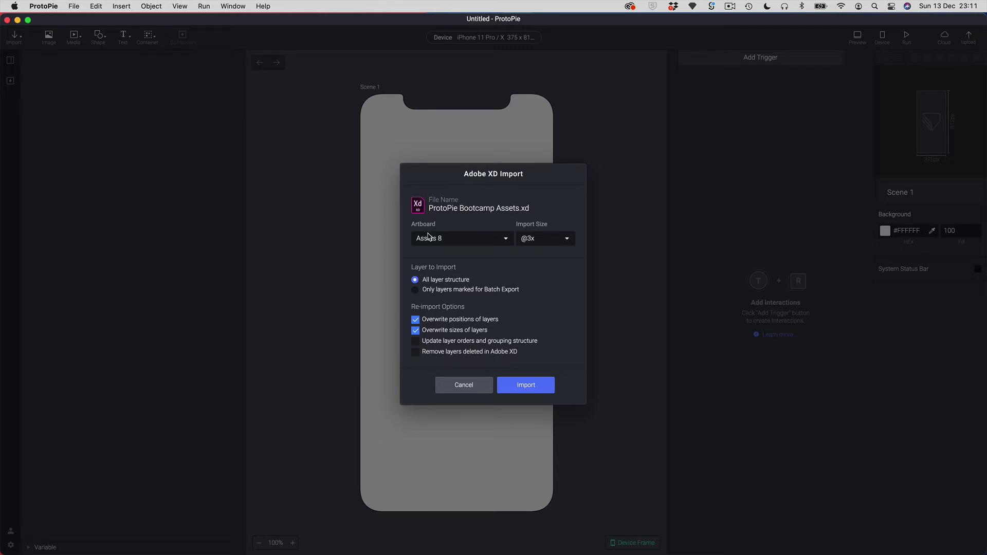
click(455, 244)
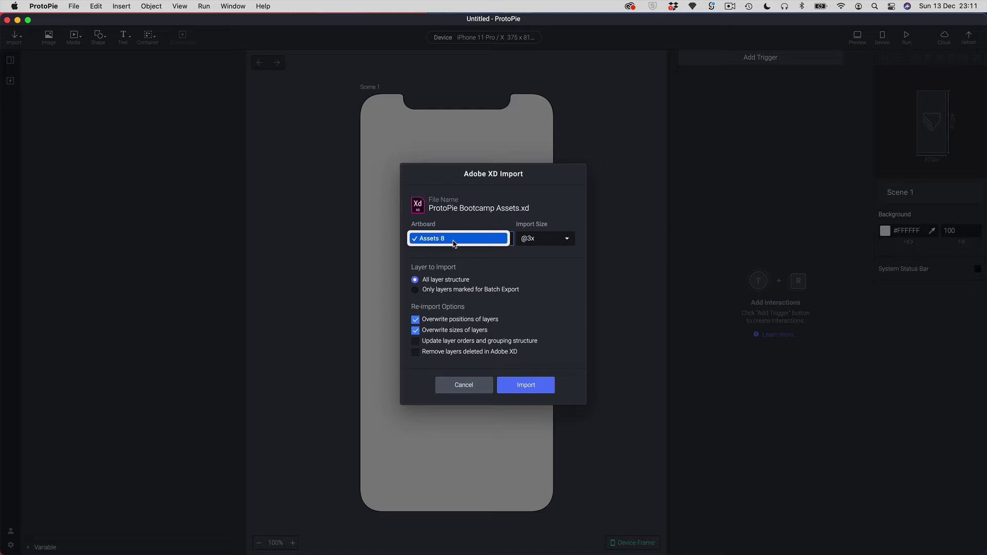
click(462, 246)
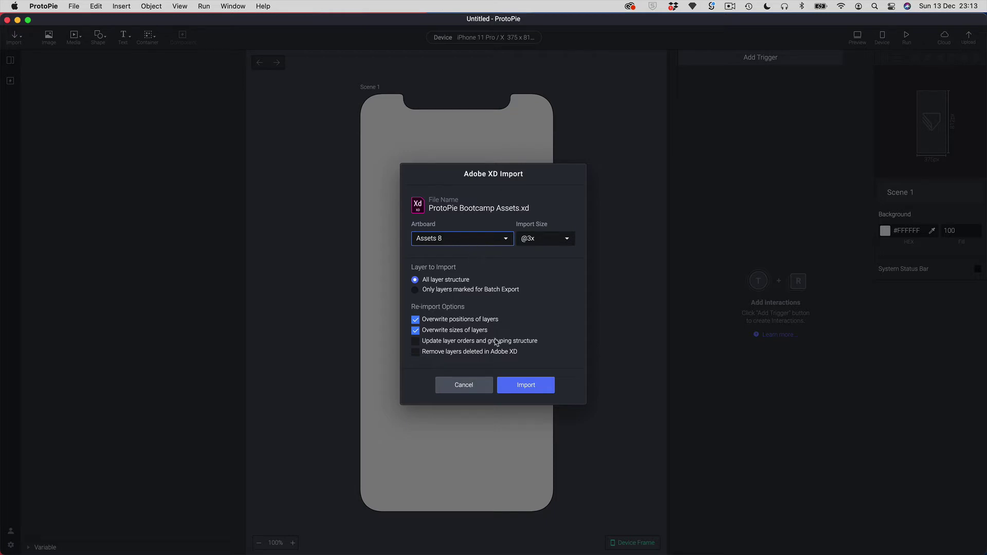
click(535, 387)
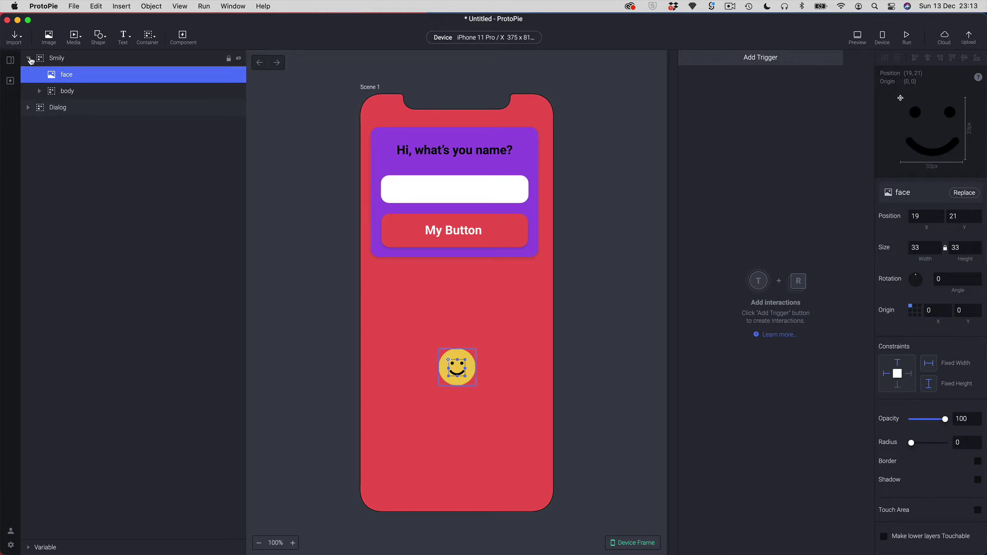
Step: Examine the imported layer structure by expanding the Dialog and body groups and selecting Smily, face and Ellipse 2
click(29, 109)
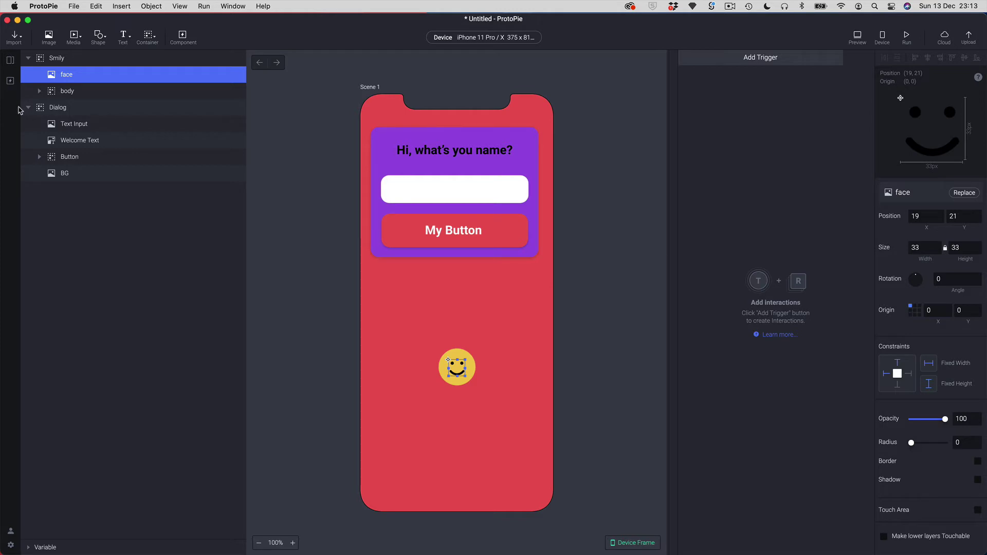
click(48, 62)
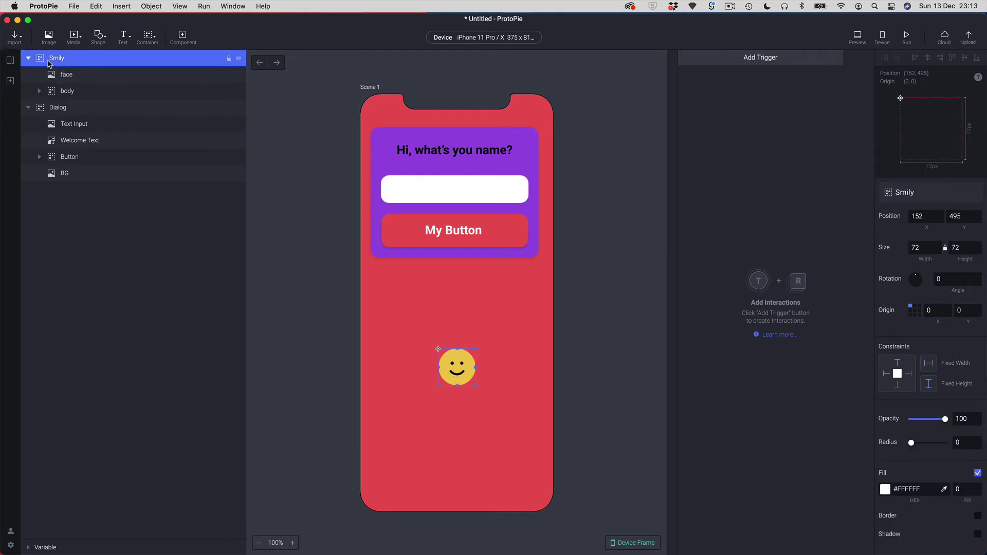
click(54, 77)
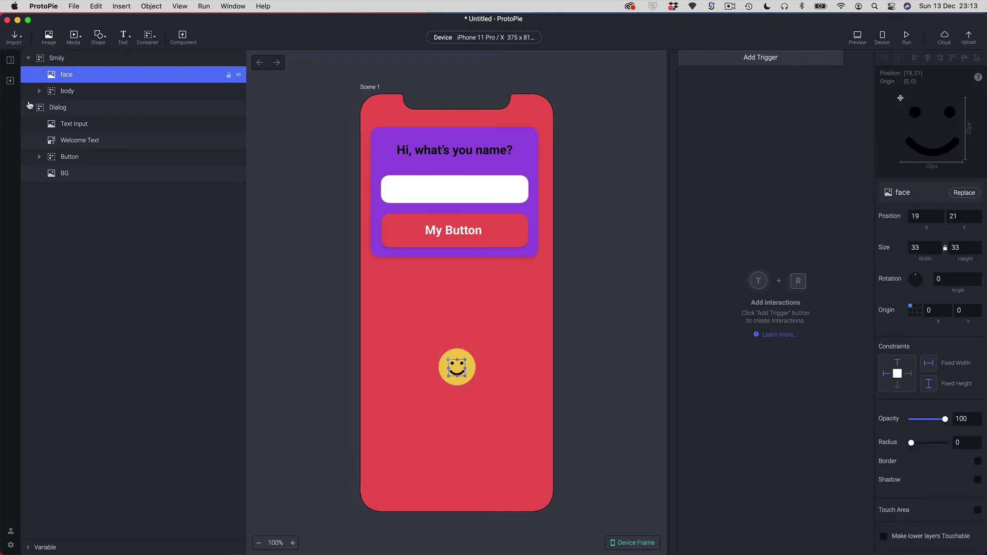
click(38, 92)
click(69, 111)
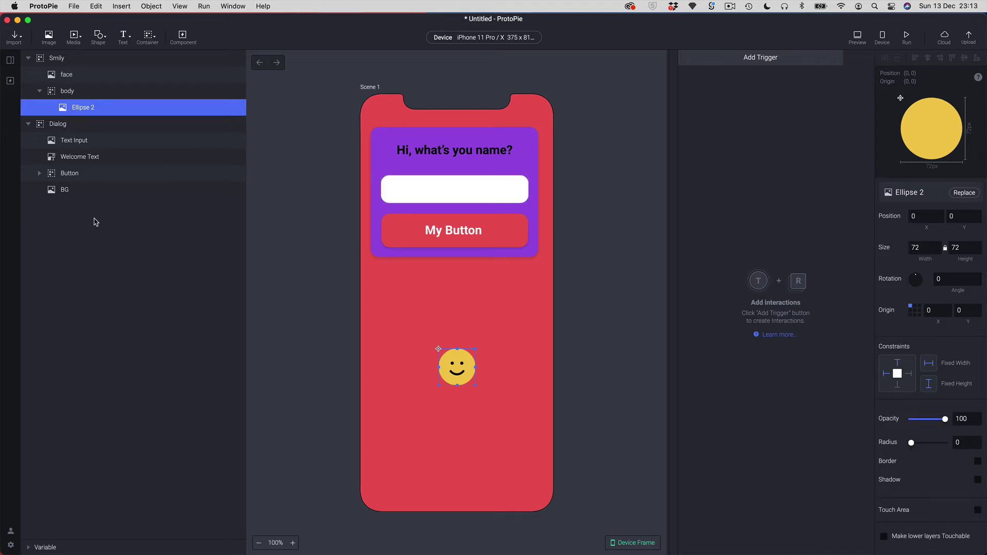
Step: Convert the Dialog group's Welcome Text layer to editable text, try its text cursor on the canvas, and deselect it
click(81, 160)
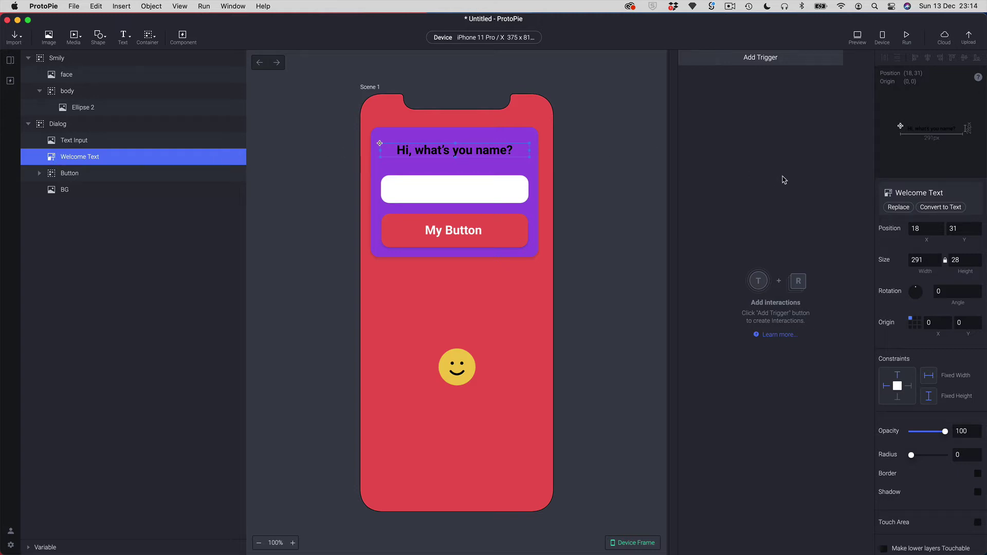
click(936, 209)
double_click(447, 153)
click(437, 150)
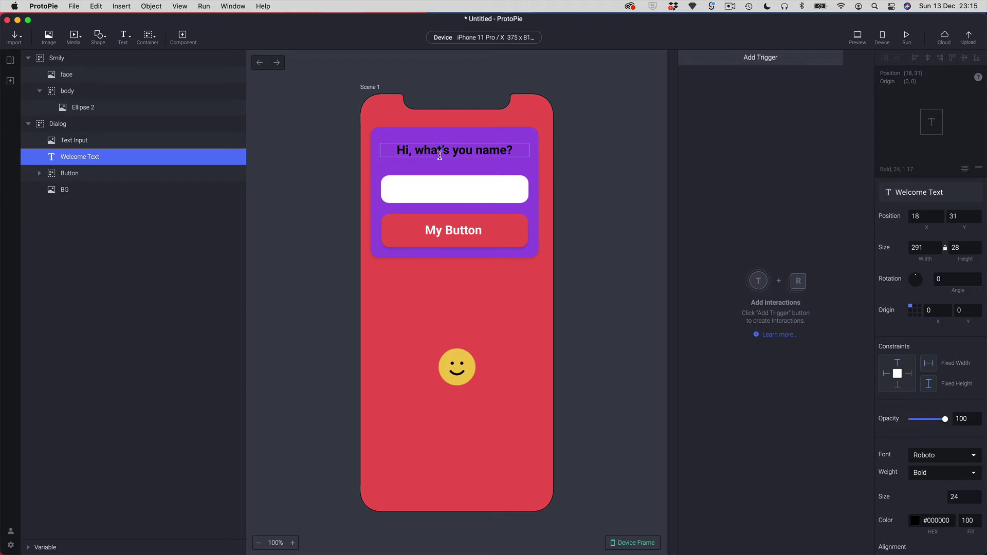
click(591, 227)
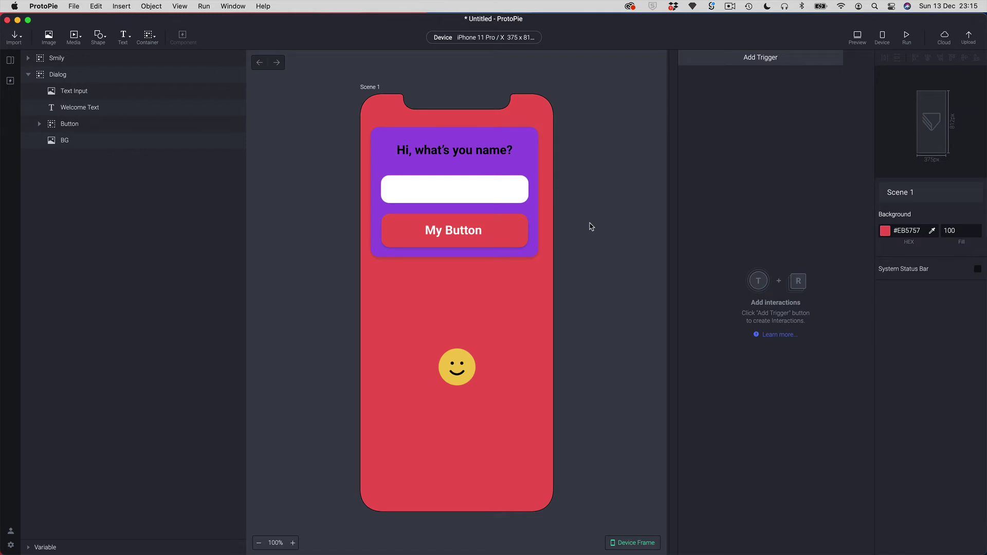
Step: Switch to Adobe XD and change the Assets 8 artboard's fill to green #57EB90
key(super+Tab)
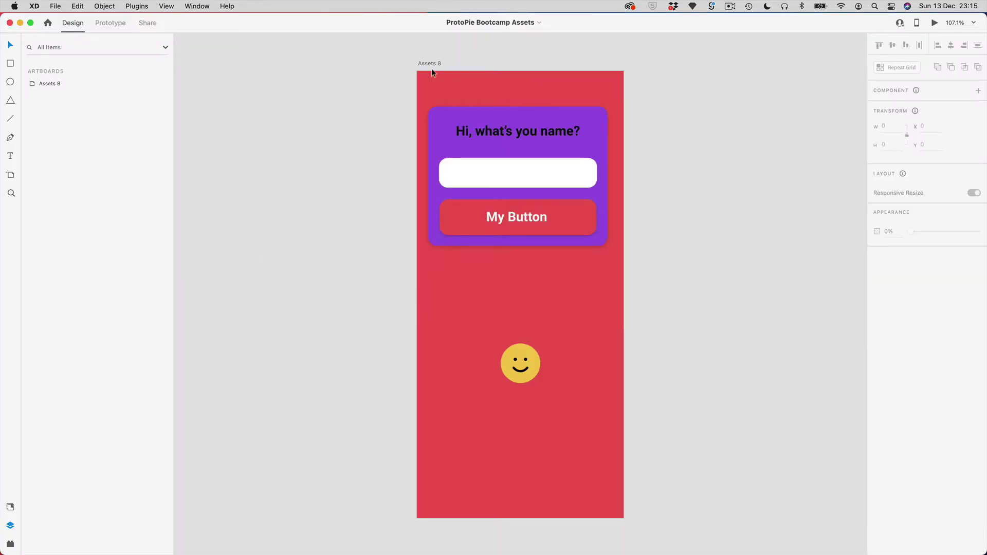
click(432, 64)
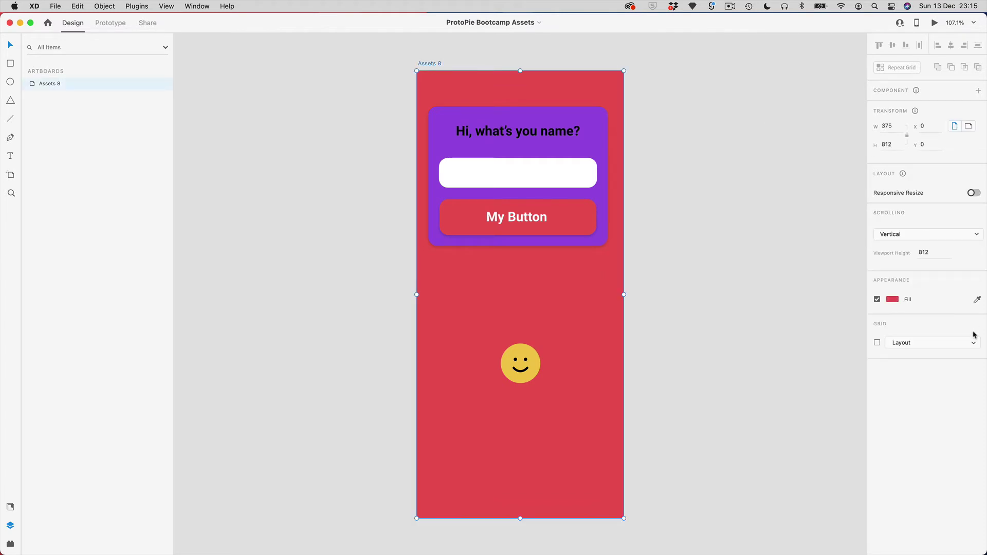
click(889, 300)
click(860, 301)
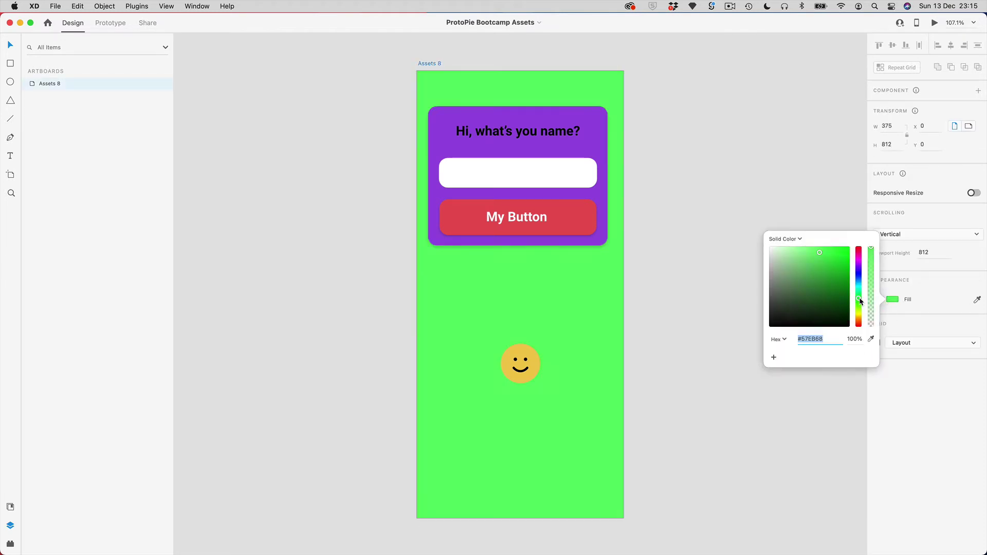
drag(859, 300, 858, 294)
click(794, 162)
Step: Return to ProtoPie, re-import the artboard from the recently used source, and close the preview window
key(super+Tab)
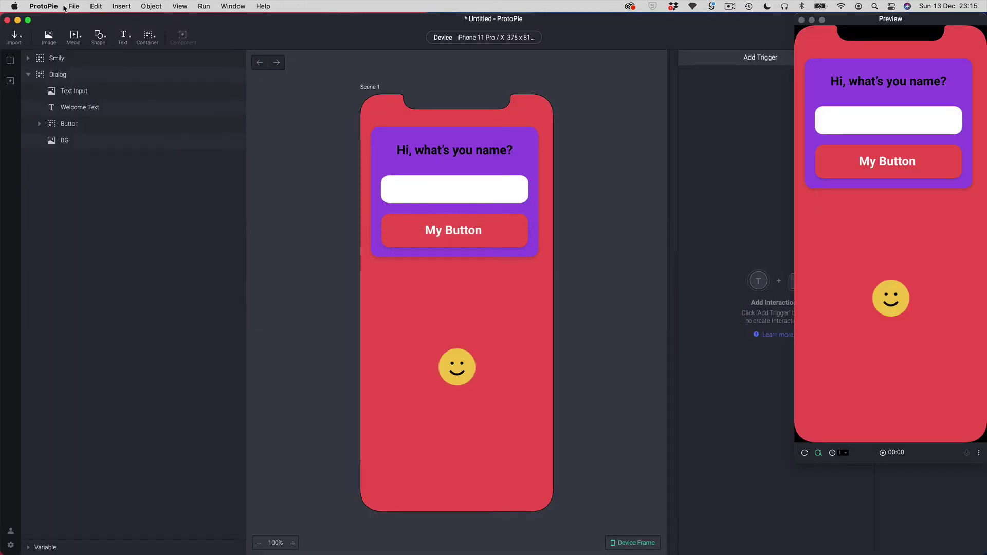
click(72, 6)
mouse_move(154, 151)
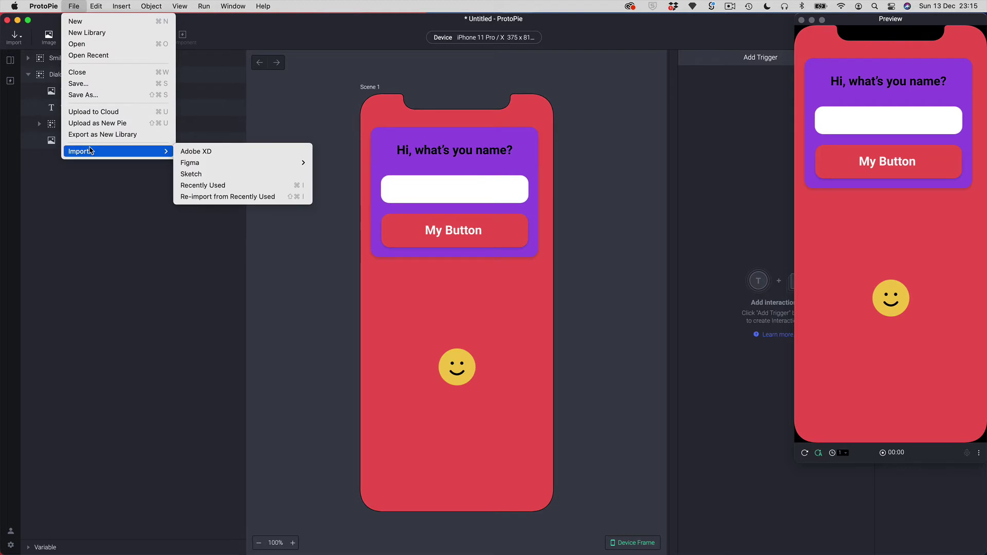
click(212, 196)
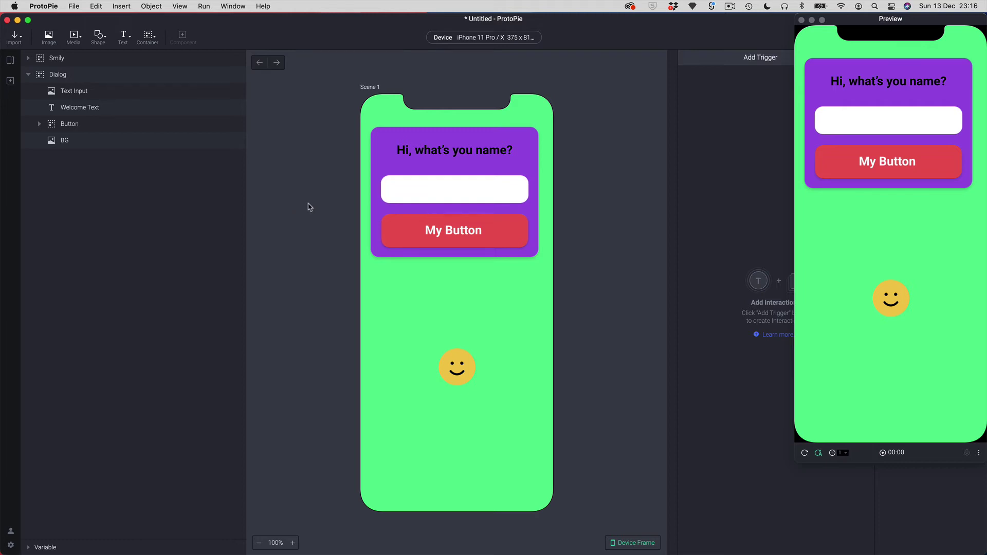
key(super+w)
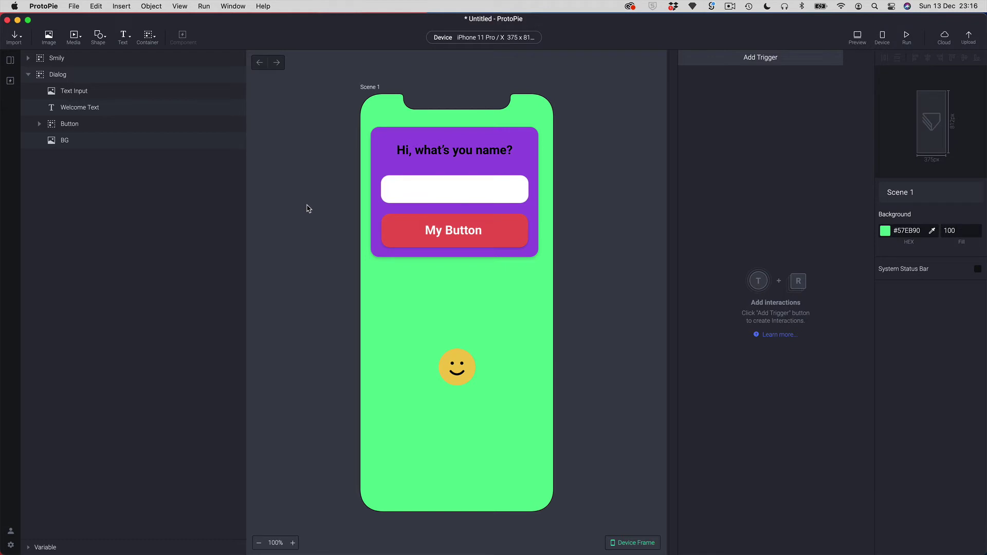
Step: Examine the re-imported layers by selecting the Dialog group's BG layer and expanding the Smily group, and clear the selection
click(52, 144)
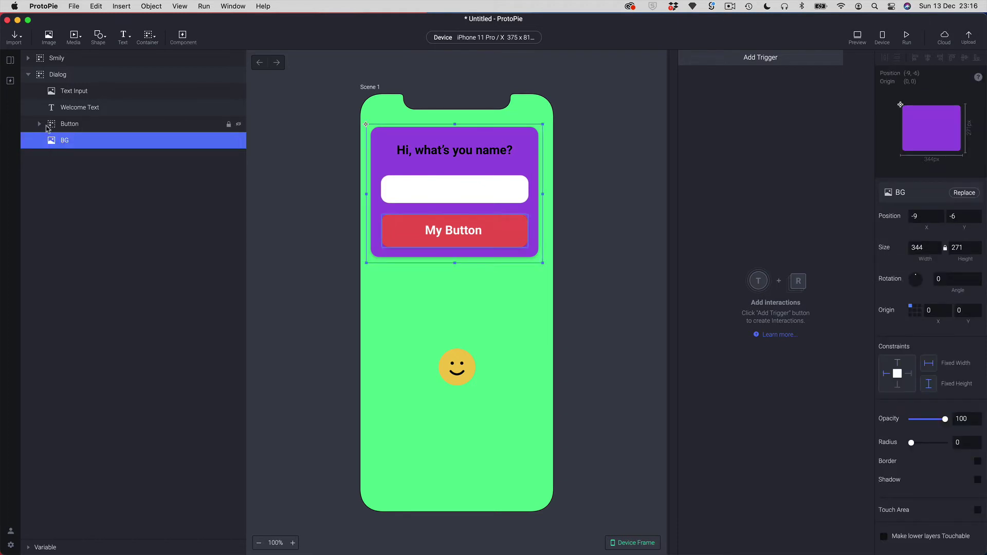
click(29, 59)
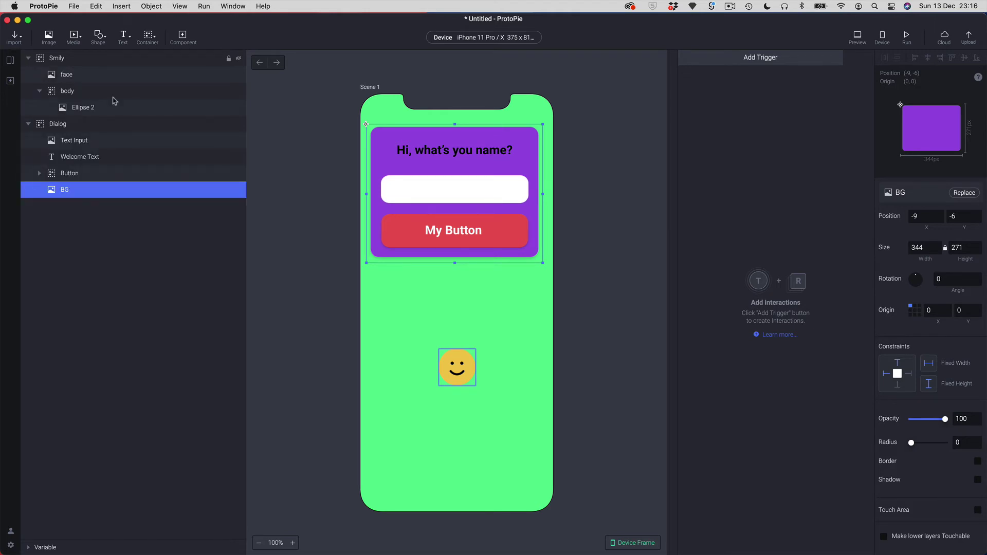
click(287, 191)
Step: Switch to Adobe XD and copy the Smily group on the Assets 8 artboard as SVG code
key(super+Tab)
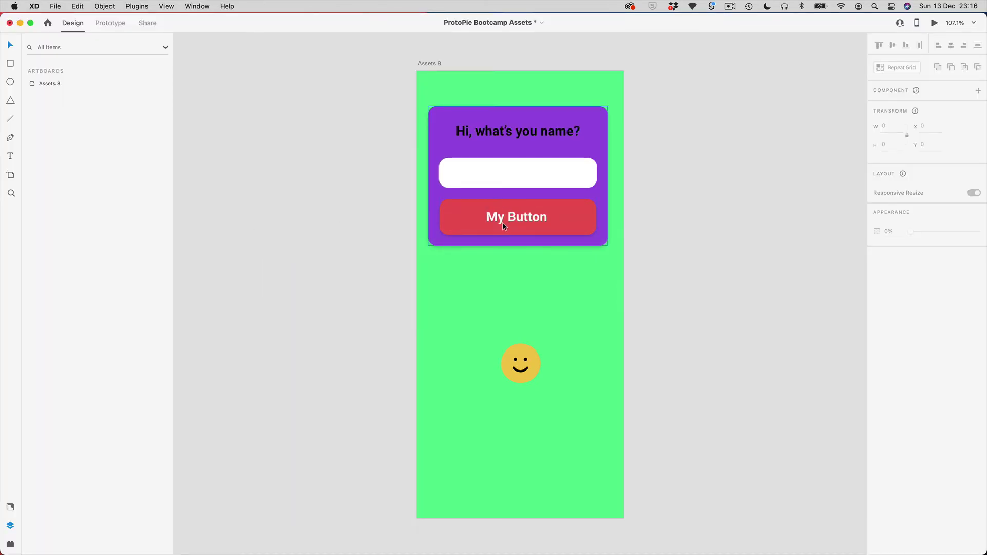
click(501, 222)
click(522, 367)
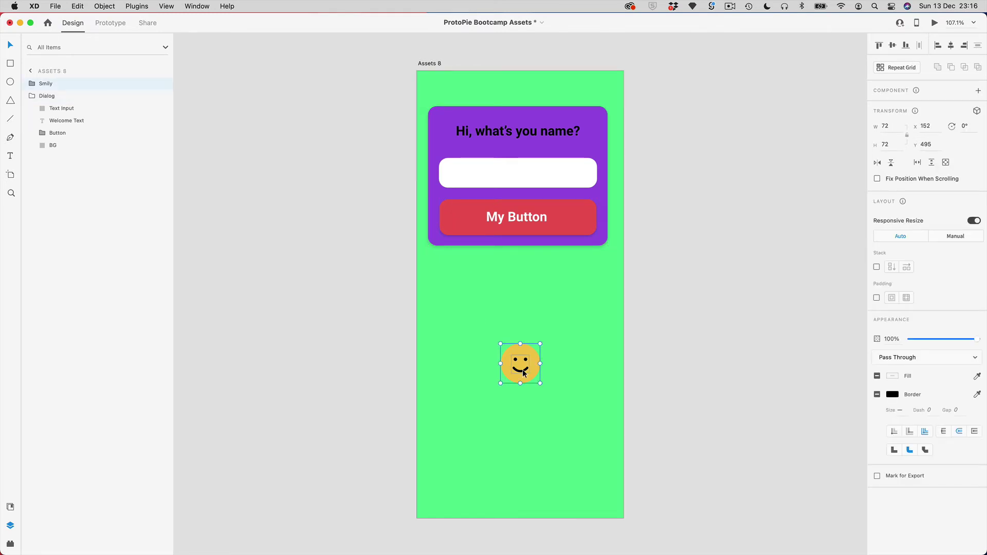
right_click(533, 363)
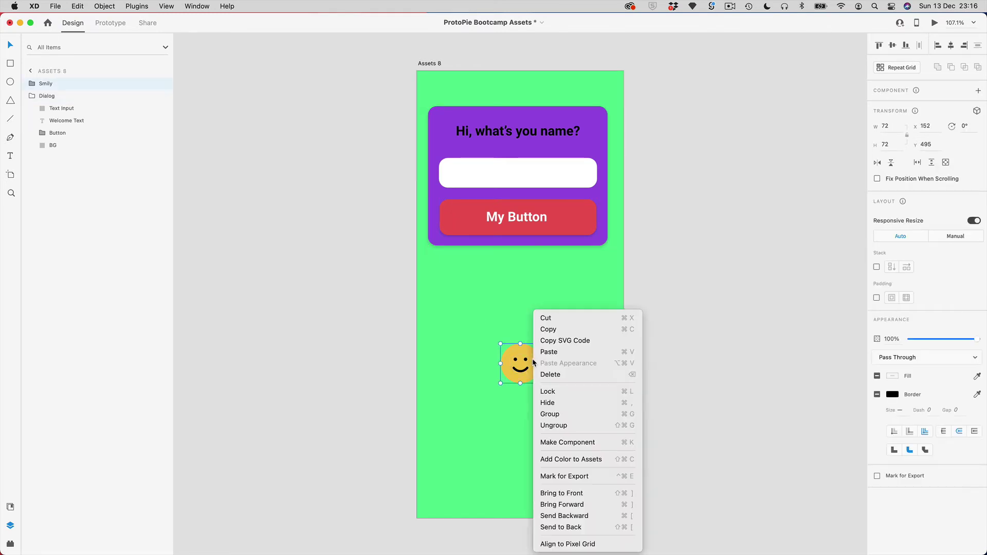
click(561, 342)
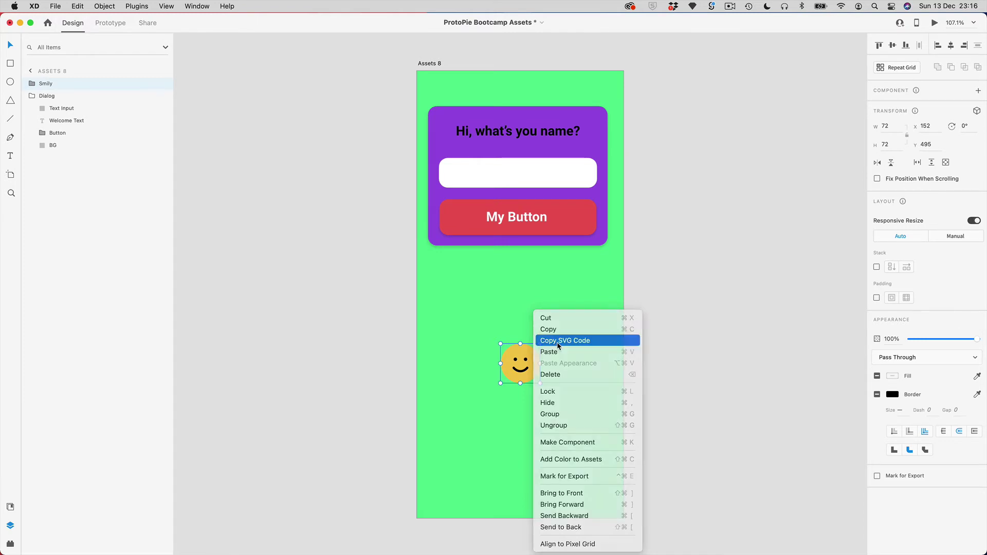
Step: Switch to ProtoPie and paste the copied Smily SVG into Scene 1
key(super+Tab)
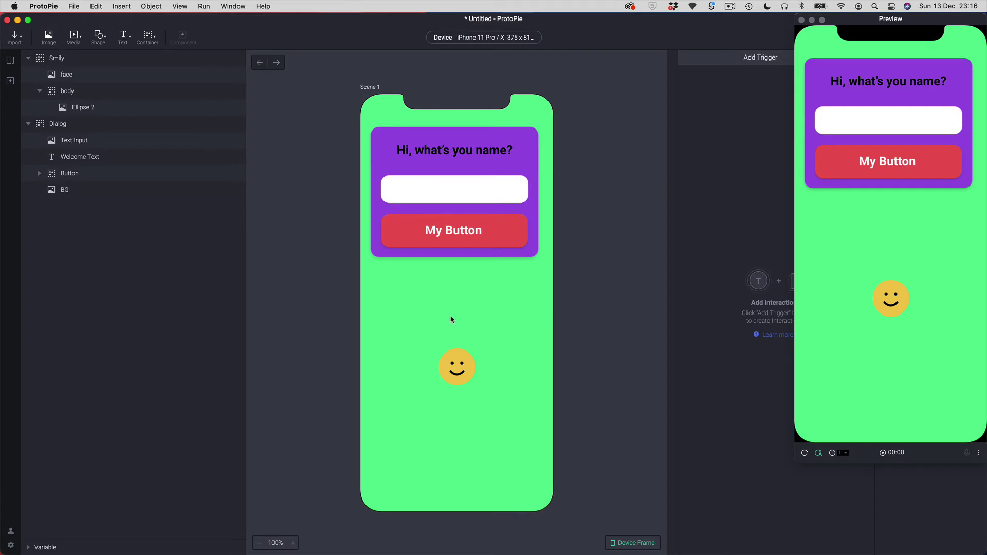
right_click(449, 317)
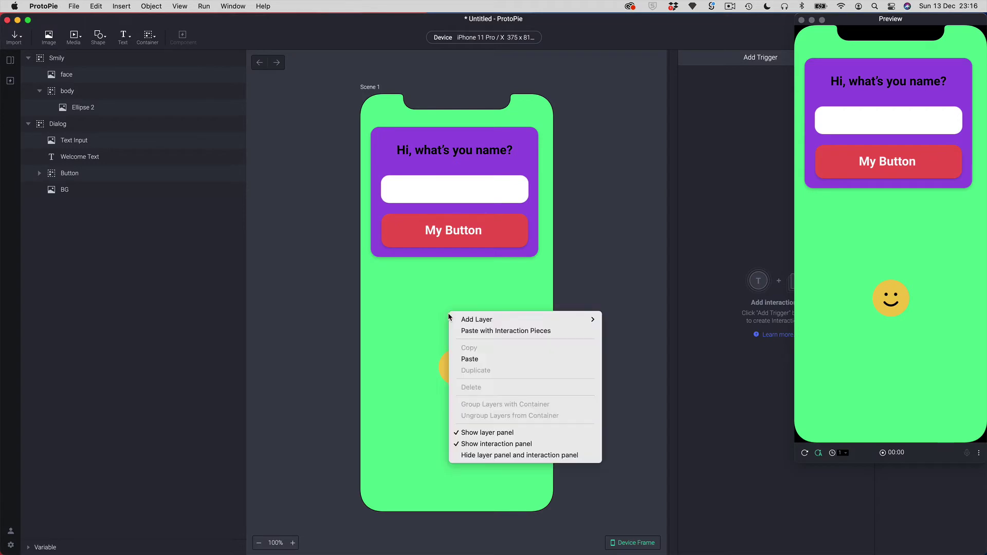
click(472, 360)
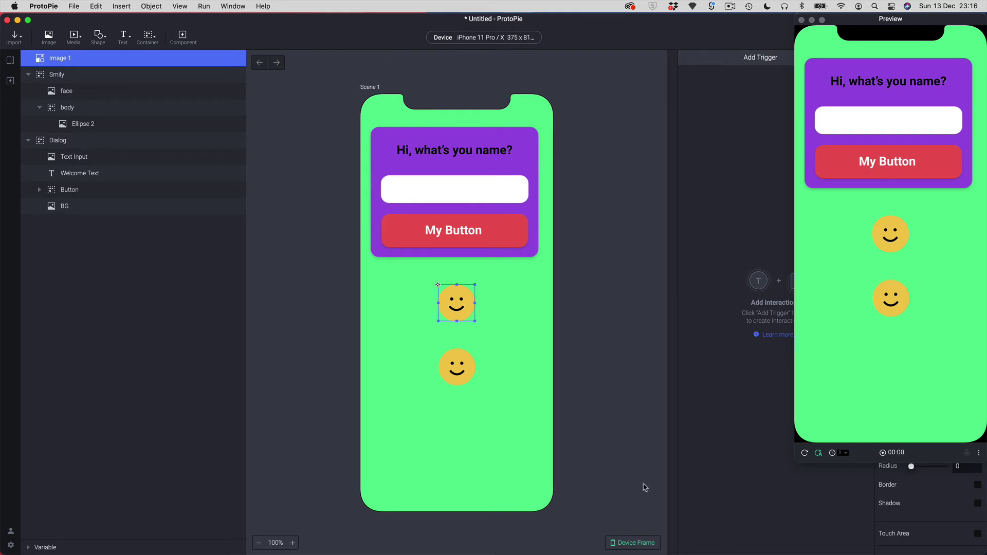
Step: Close the preview and enlarge the pasted smiley around its centre to about 112 by 112 px
key(super+p)
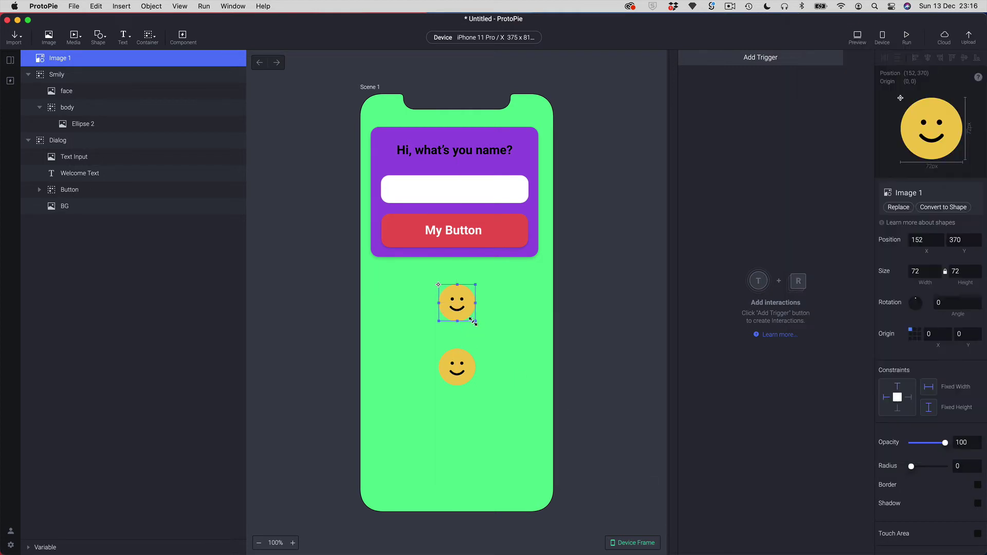
mouse_move(473, 321)
mouse_down()
mouse_move(566, 409)
mouse_move(469, 335)
mouse_up()
click(470, 318)
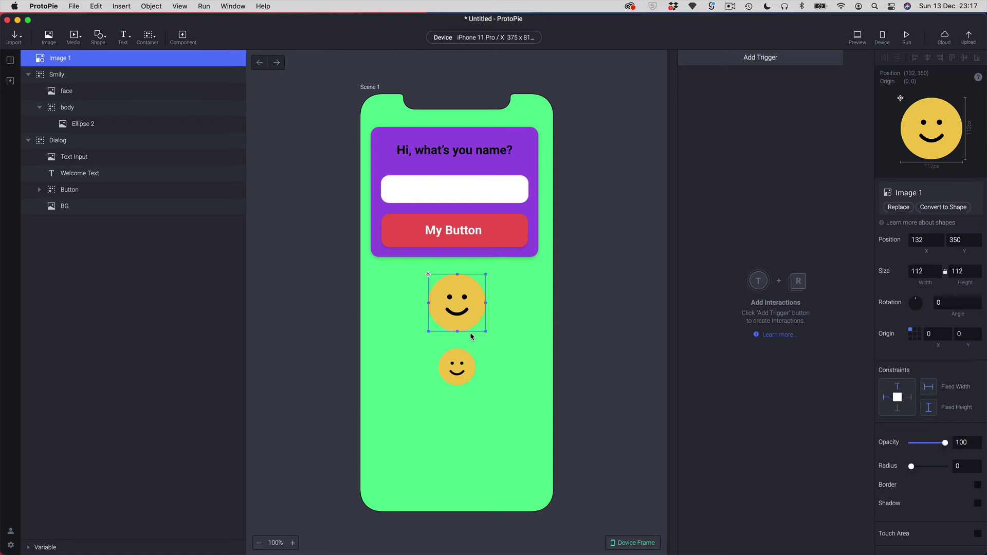
Step: Insert Button.svg from the Assets folder as an image and place it below the smileys at about X 43, Y 609
click(50, 39)
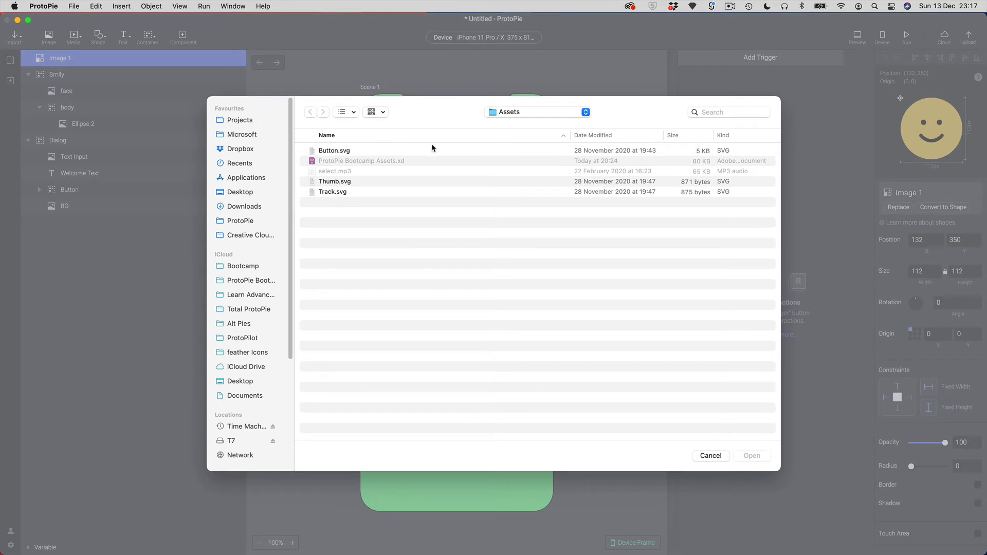
click(335, 151)
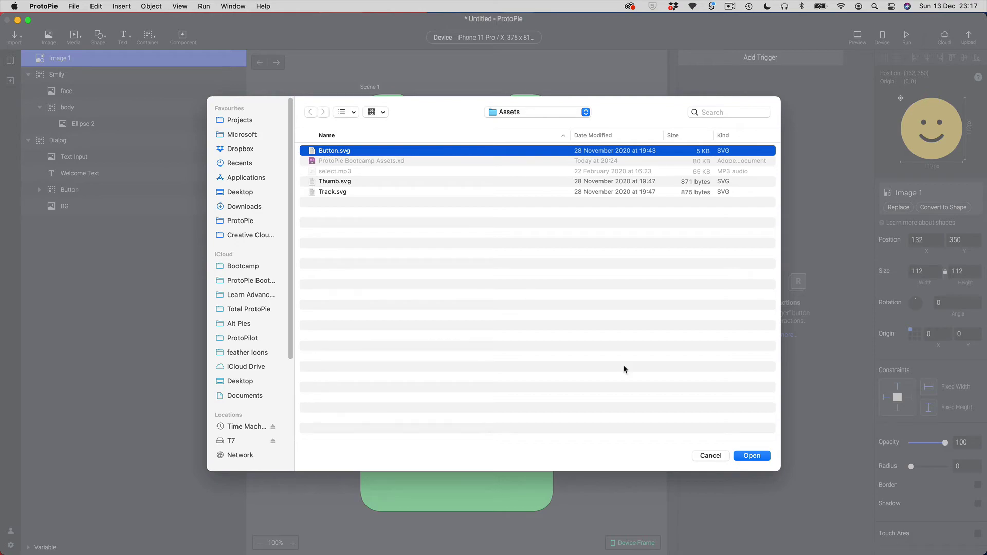
click(757, 455)
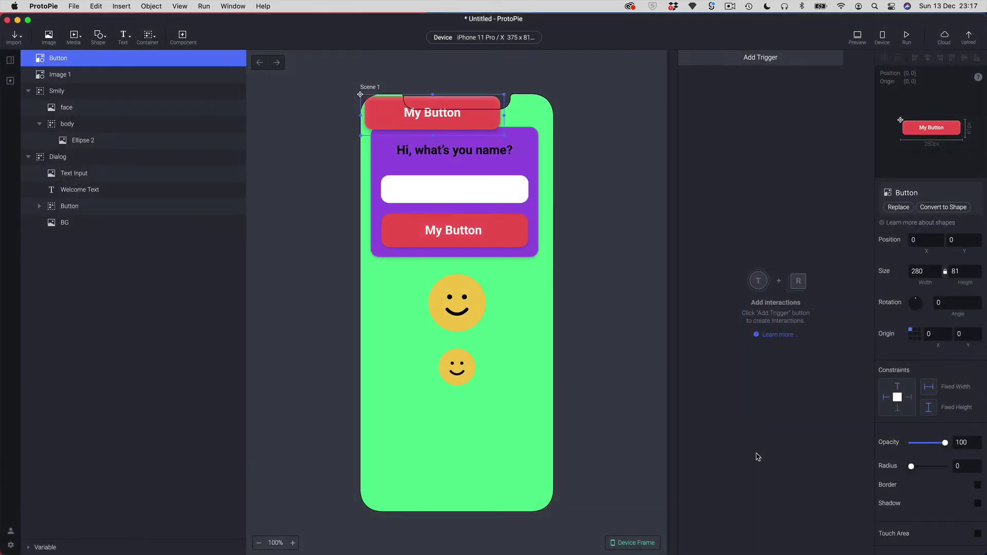
drag(381, 112, 437, 404)
drag(425, 443, 426, 443)
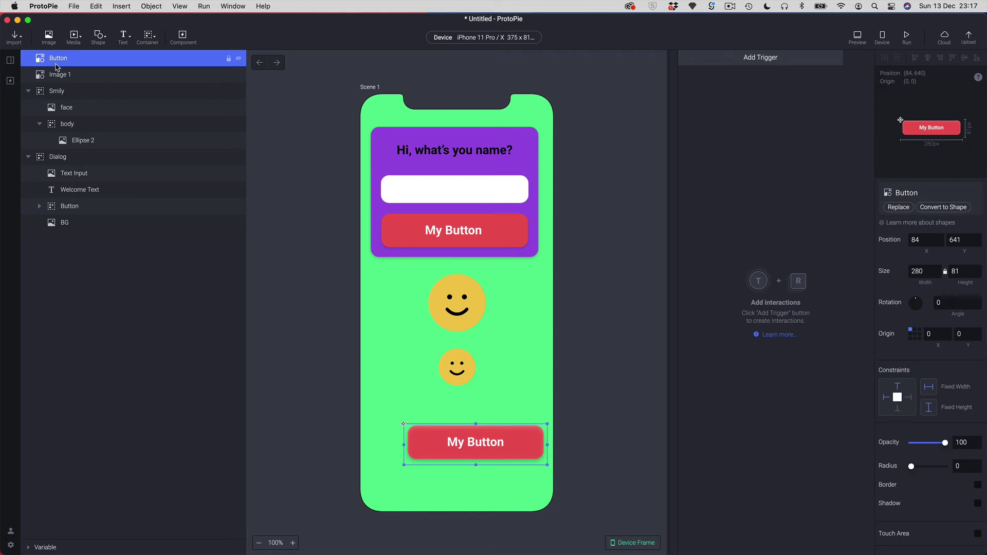
drag(522, 453, 502, 440)
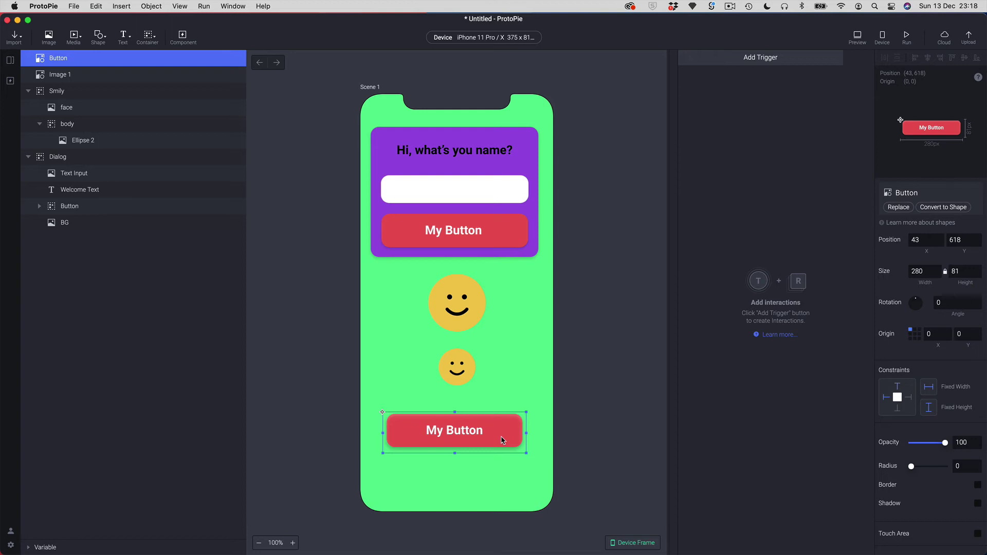
drag(502, 440, 504, 433)
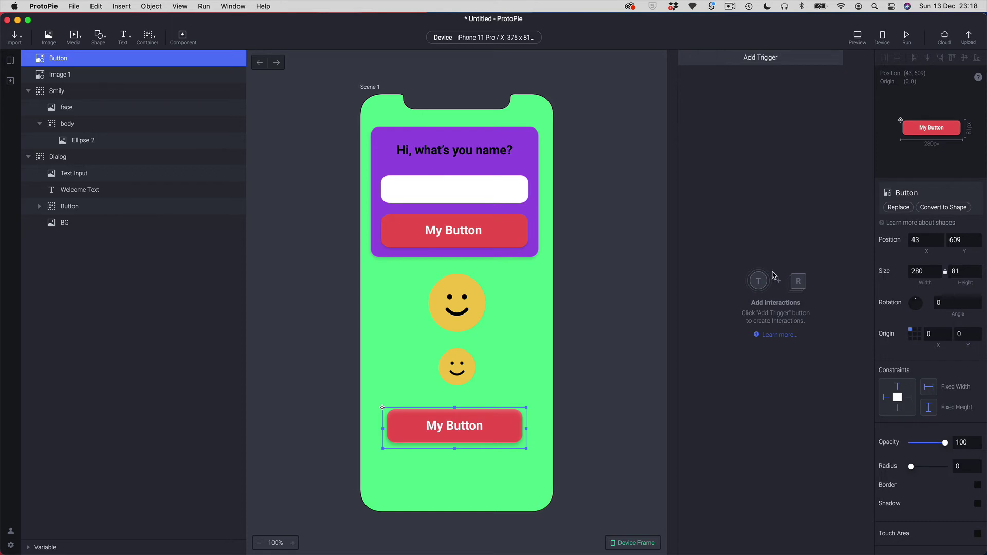
click(907, 211)
click(907, 211)
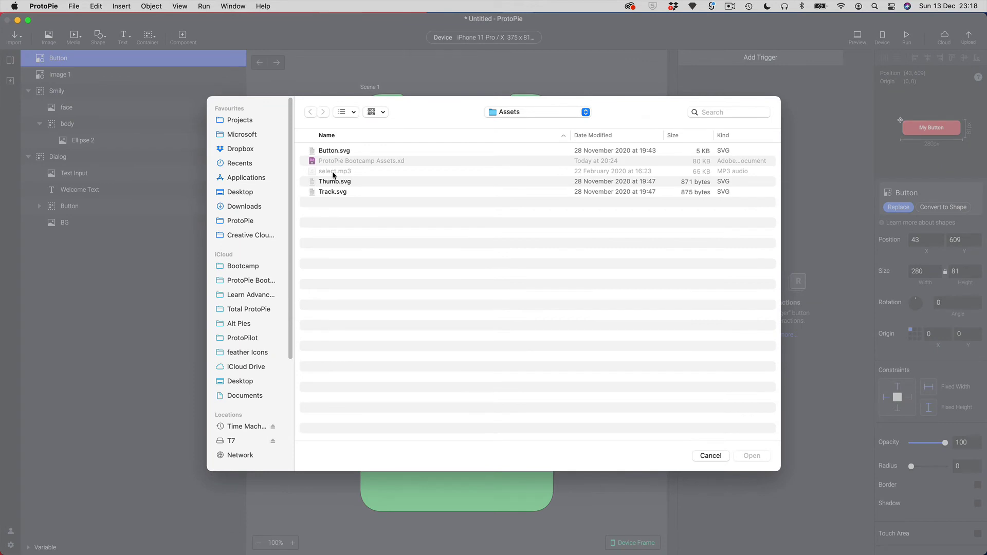
click(714, 456)
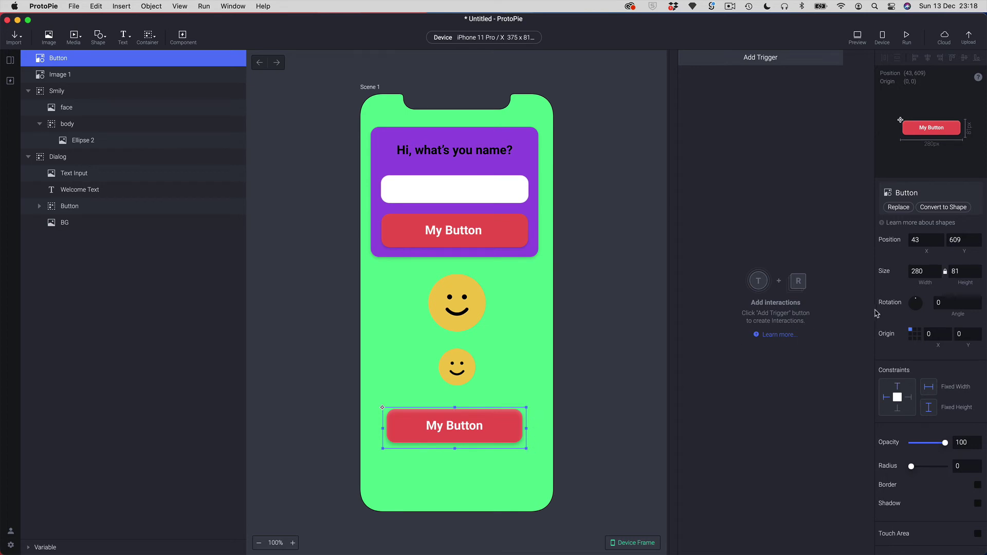
Step: Replace the inserted Button image with Thumb.svg from the Assets folder and deselect it
click(897, 208)
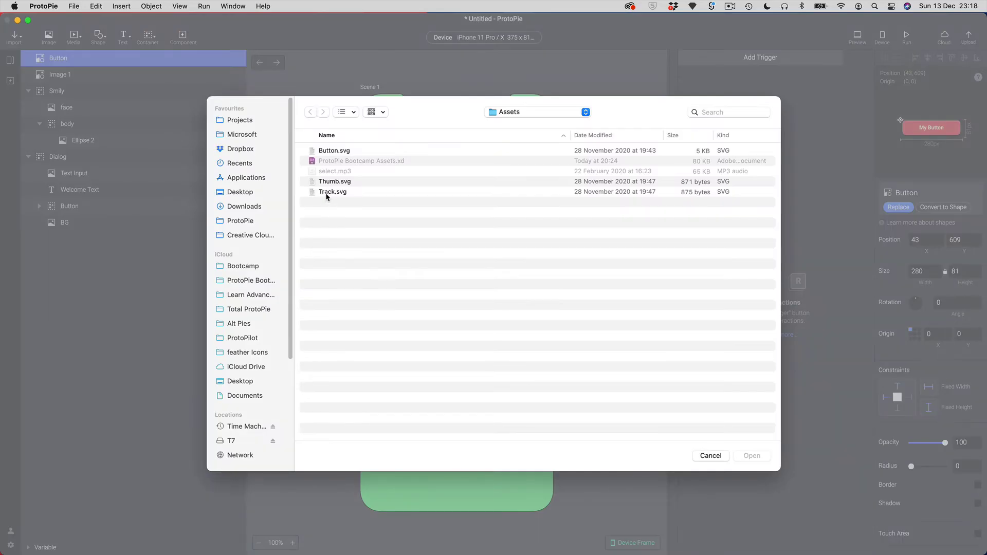
click(327, 181)
click(756, 457)
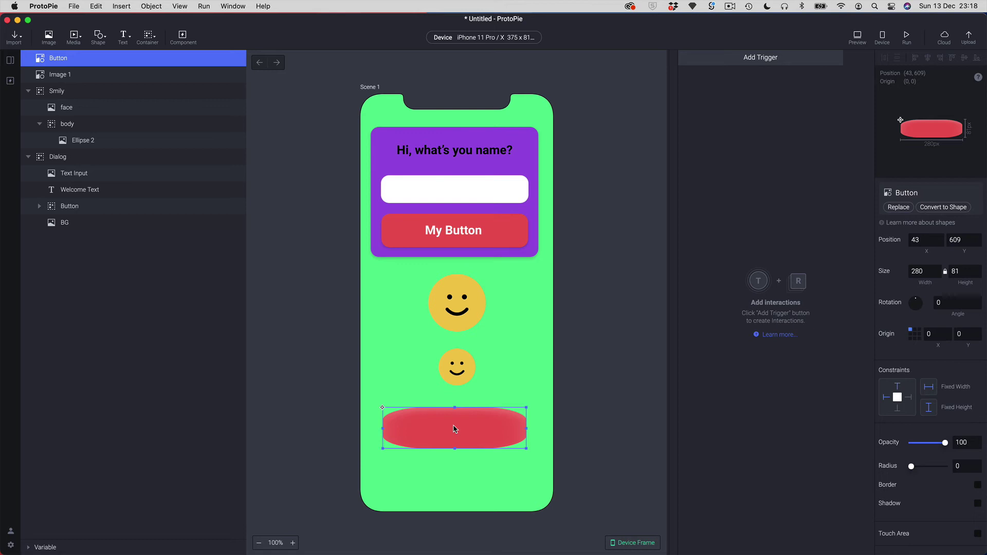
click(322, 97)
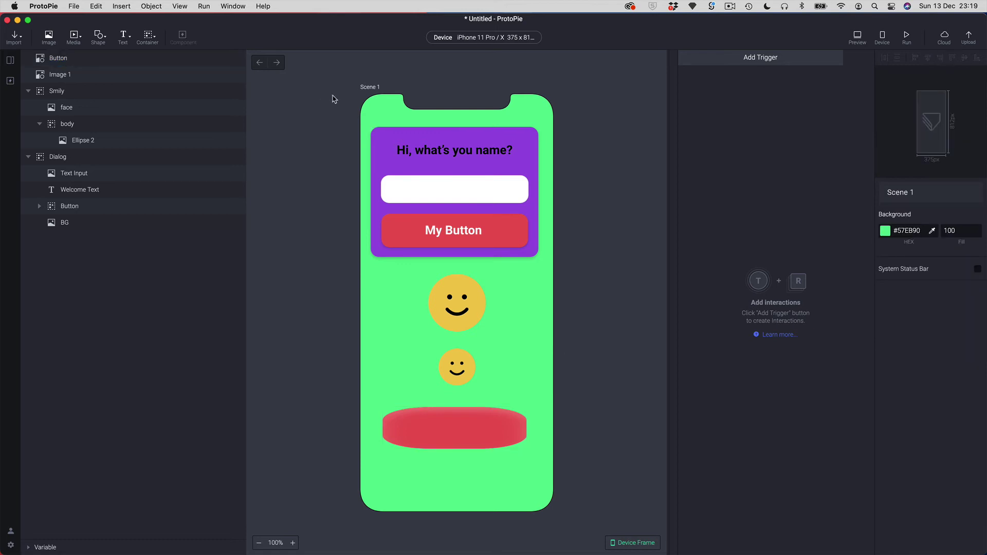
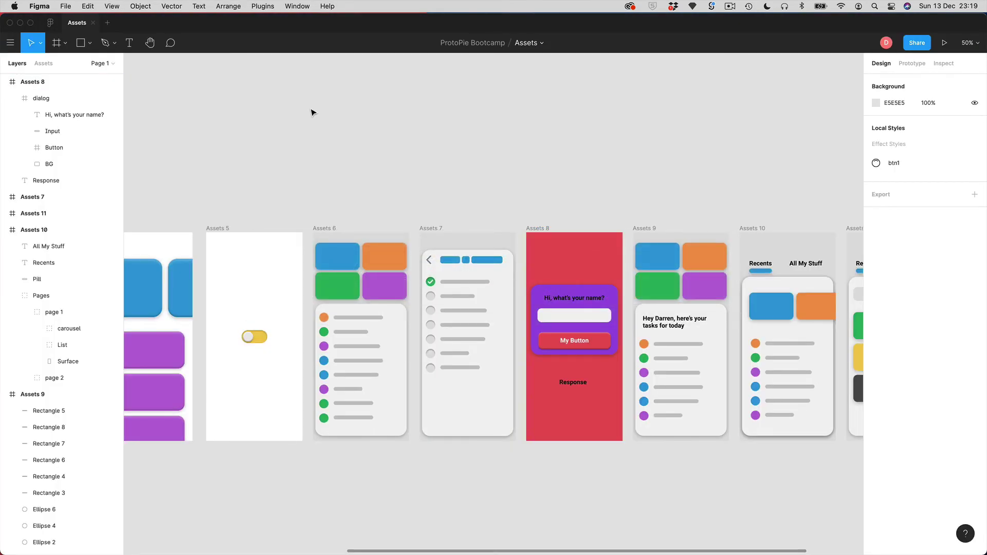
Step: In Figma, look over the Assets frames, check the ProtoPie plugin listing in Community, and return to the Assets file
drag(320, 180, 436, 174)
drag(372, 177, 449, 180)
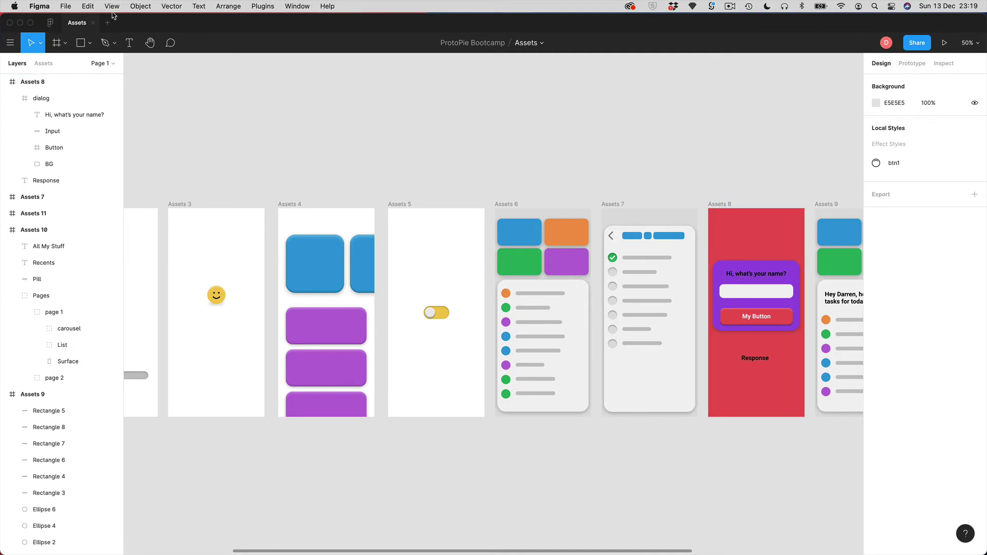
click(51, 23)
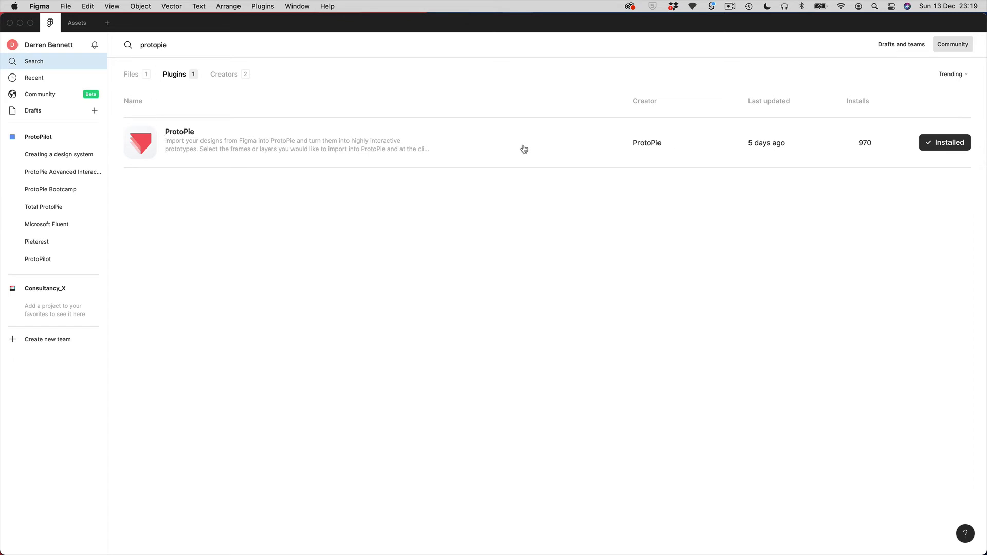
click(252, 6)
click(73, 22)
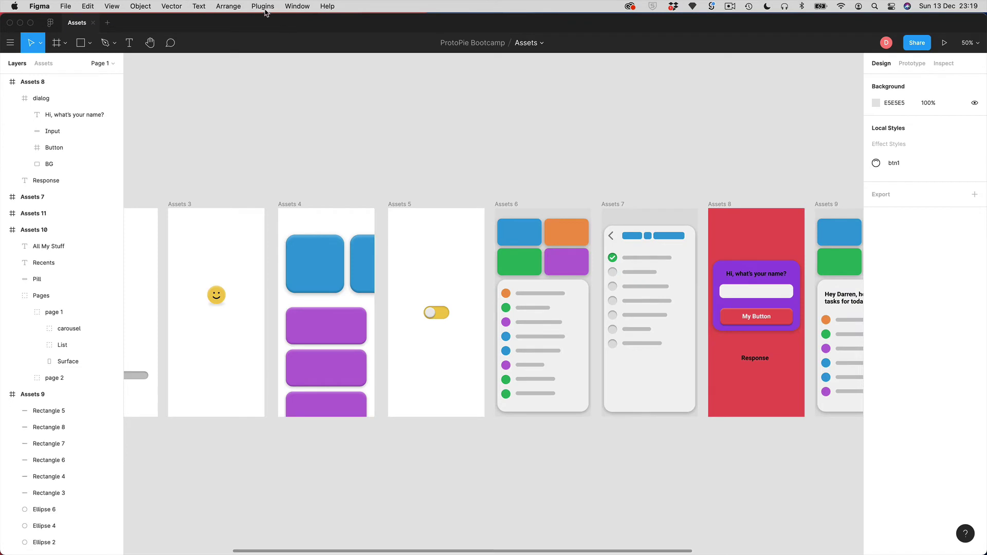
Step: Run the ProtoPie plugin in the Figma Assets file and reposition its window over the canvas
click(263, 6)
mouse_move(291, 192)
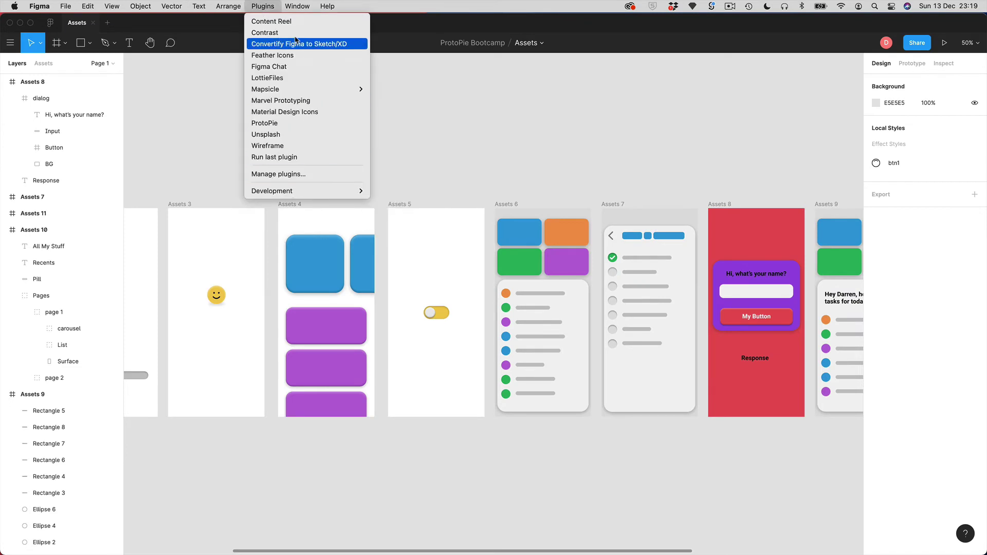
click(272, 124)
mouse_move(440, 80)
mouse_down()
mouse_move(425, 88)
mouse_move(450, 69)
mouse_move(442, 91)
mouse_up()
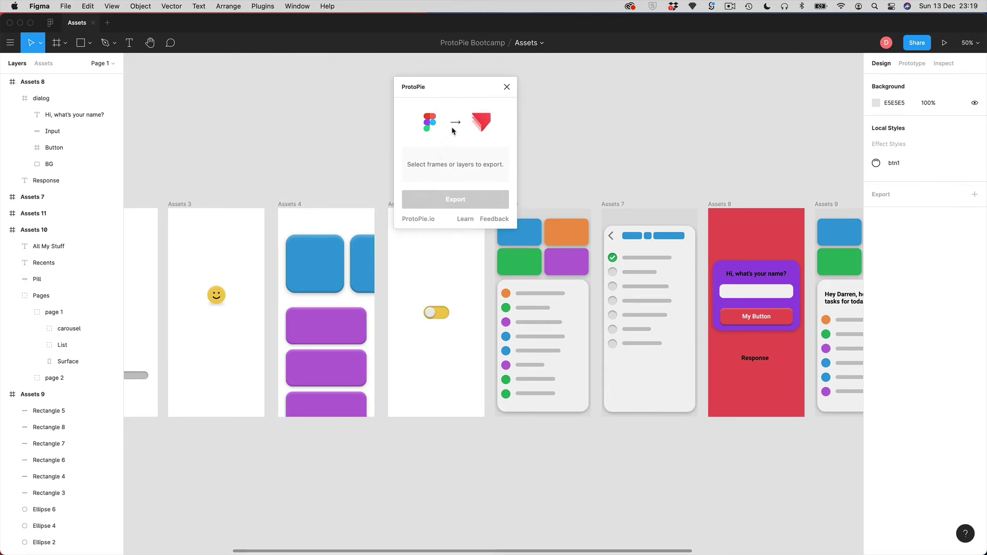
Step: Move the ProtoPie plugin window clear of the frames and export the Assets 6 frame to ProtoPie as a scene
drag(451, 91, 505, 93)
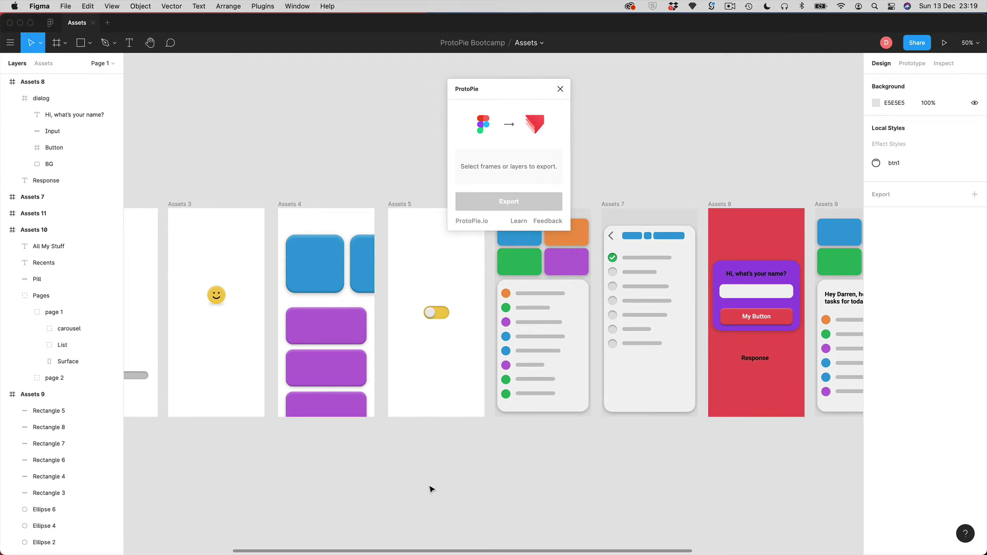
scroll(404, 489, left, 4)
scroll(476, 514, up, 1)
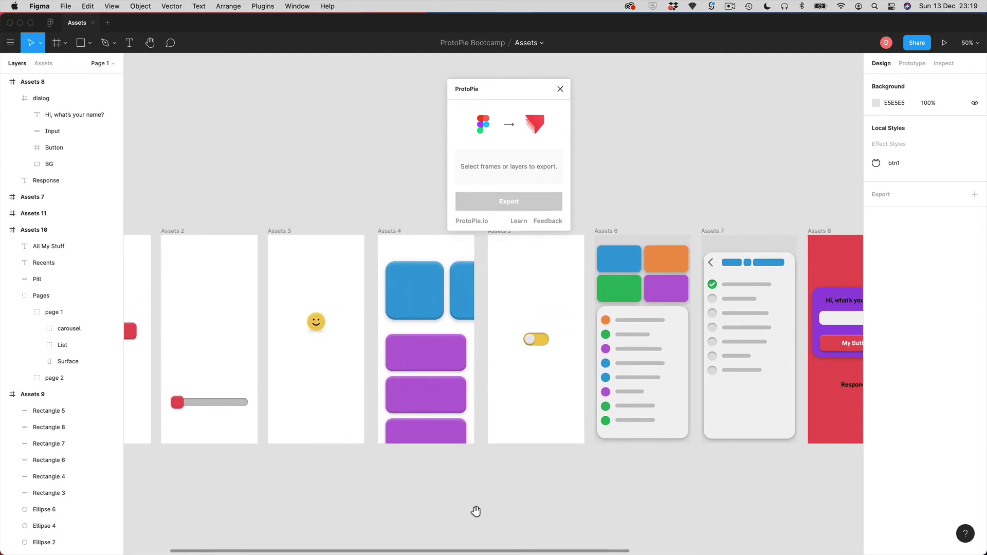
scroll(360, 514, left, 3)
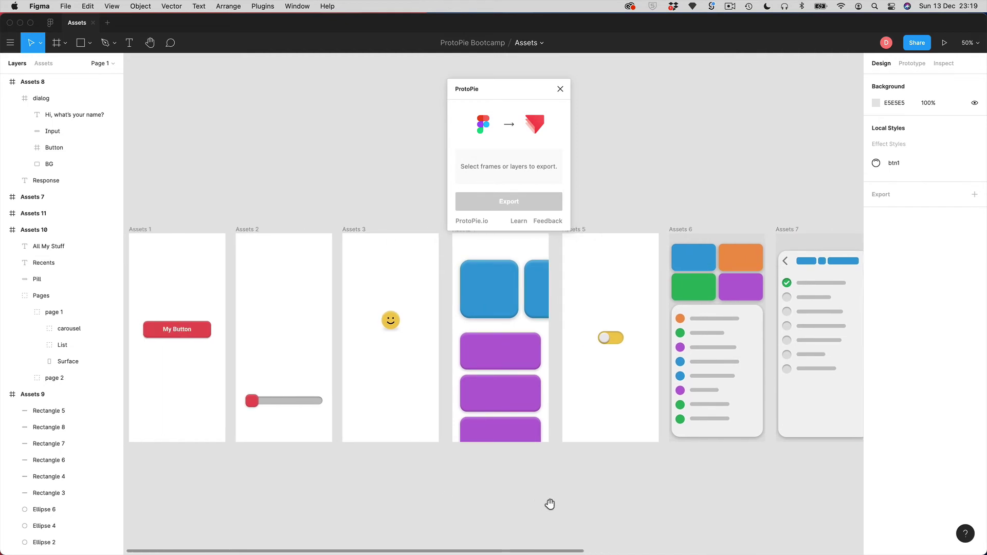
scroll(594, 508, right, 9)
scroll(504, 533, up, 1)
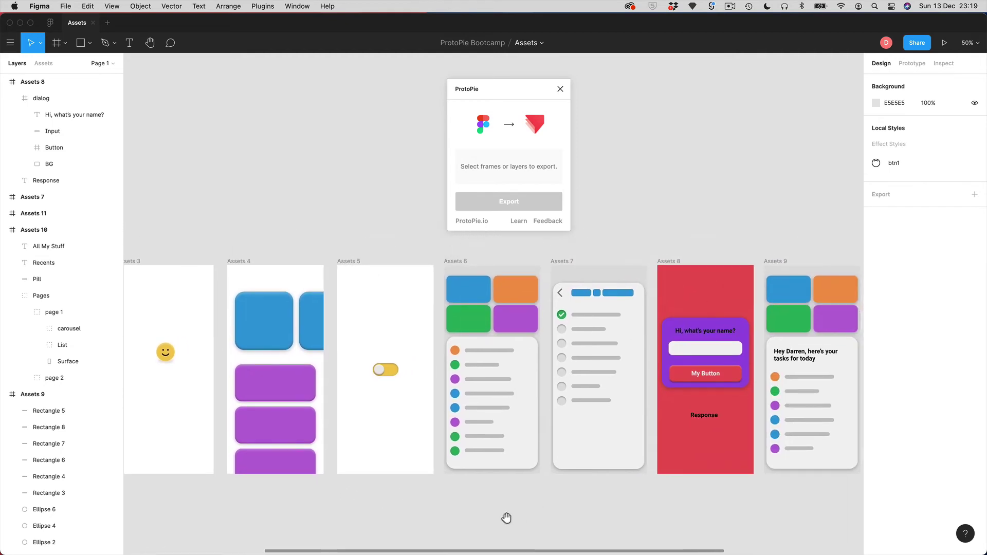
click(454, 262)
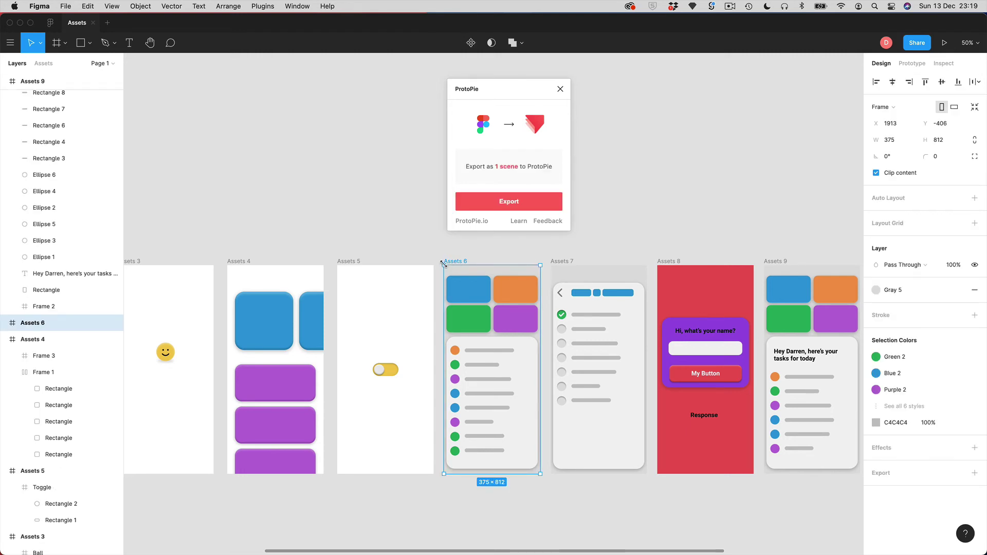
click(511, 206)
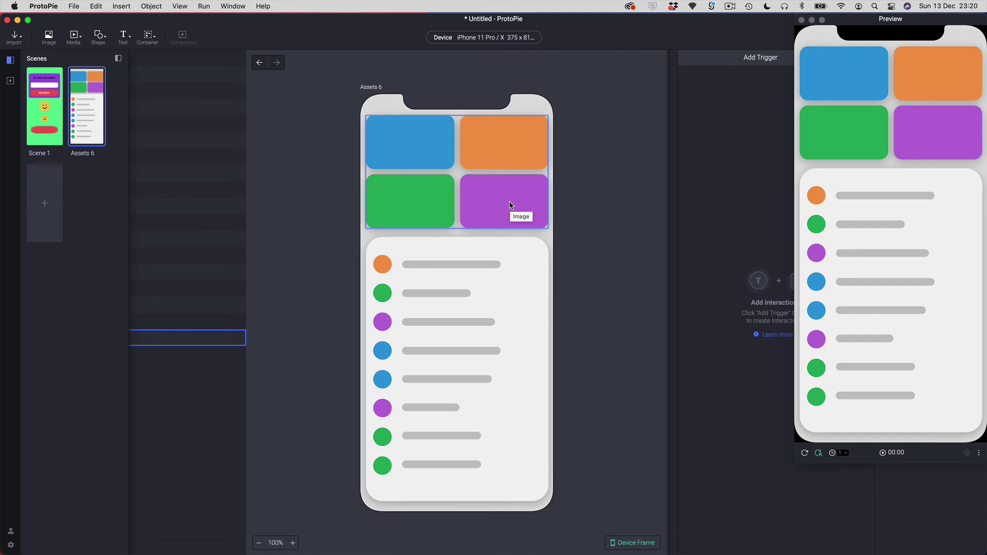
Step: Review the layers of the imported Assets 6 scene in ProtoPie and expand Frame 2 to show its contents
click(318, 187)
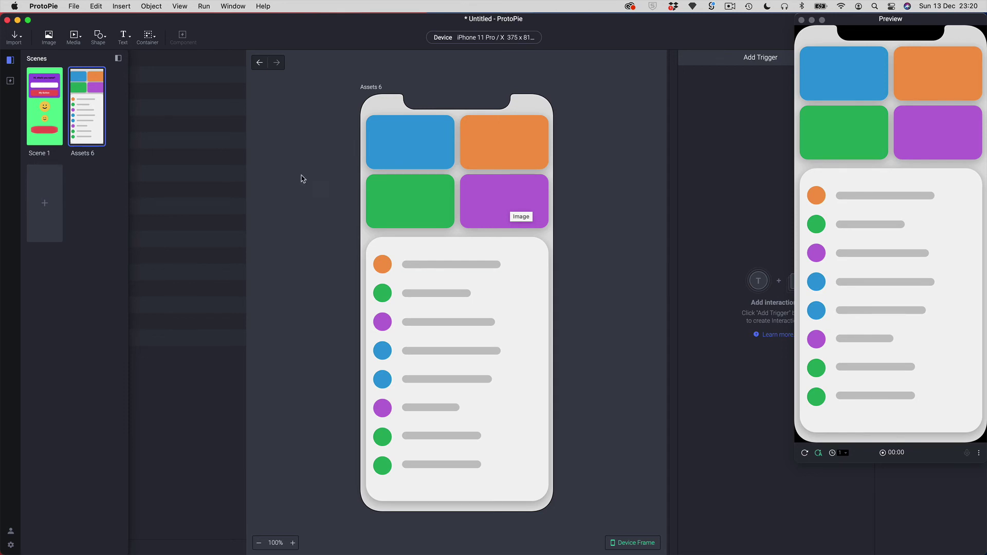
click(284, 183)
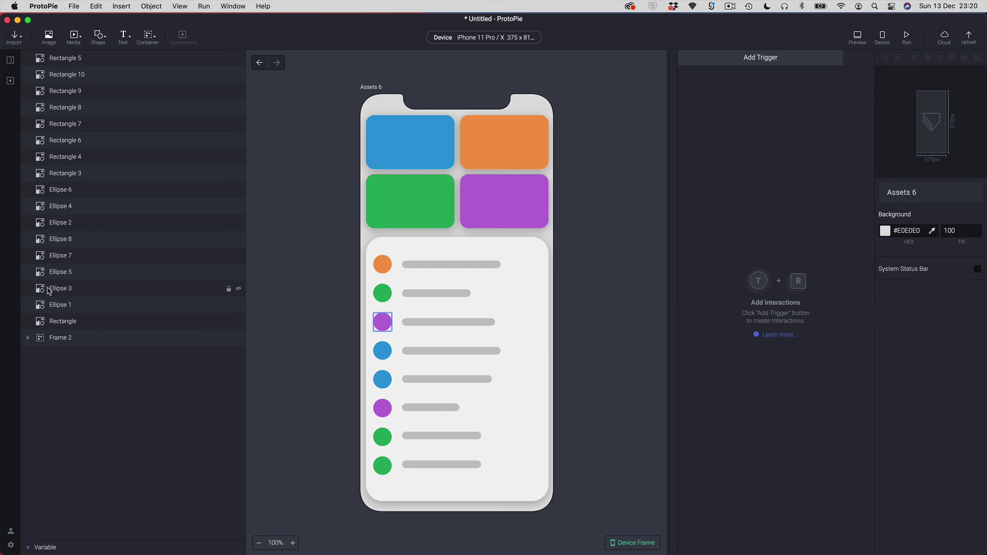
click(28, 338)
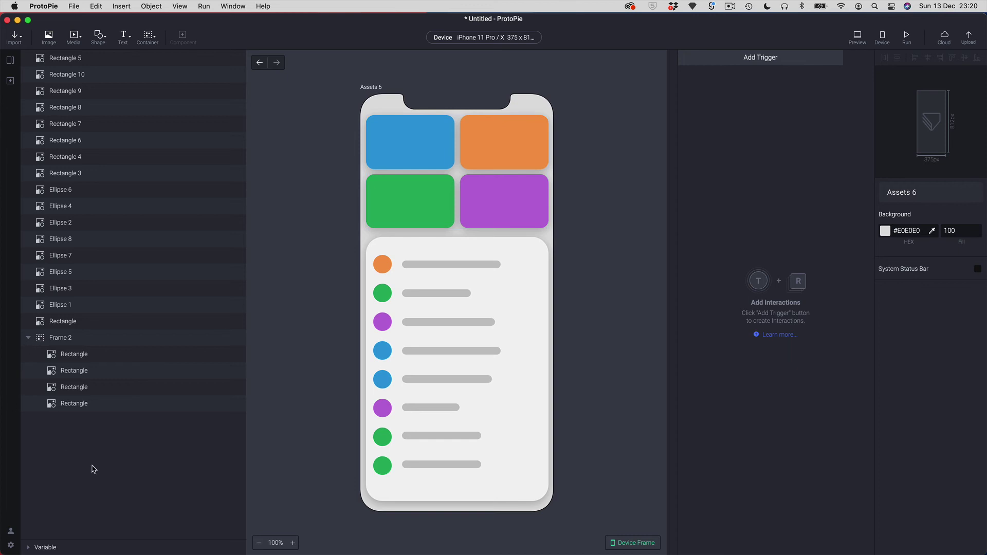
Step: Return to Figma, select only the My Button object in the Assets 1 frame and export it to ProtoPie
key(super+Tab)
key(super+Tab)
key(super+shift+Tab)
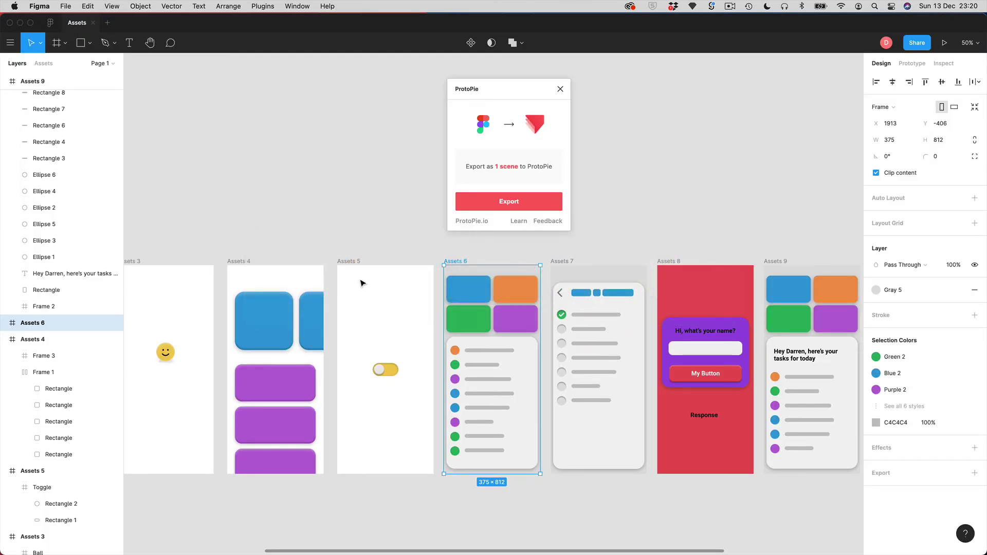
click(606, 529)
drag(407, 513, 489, 514)
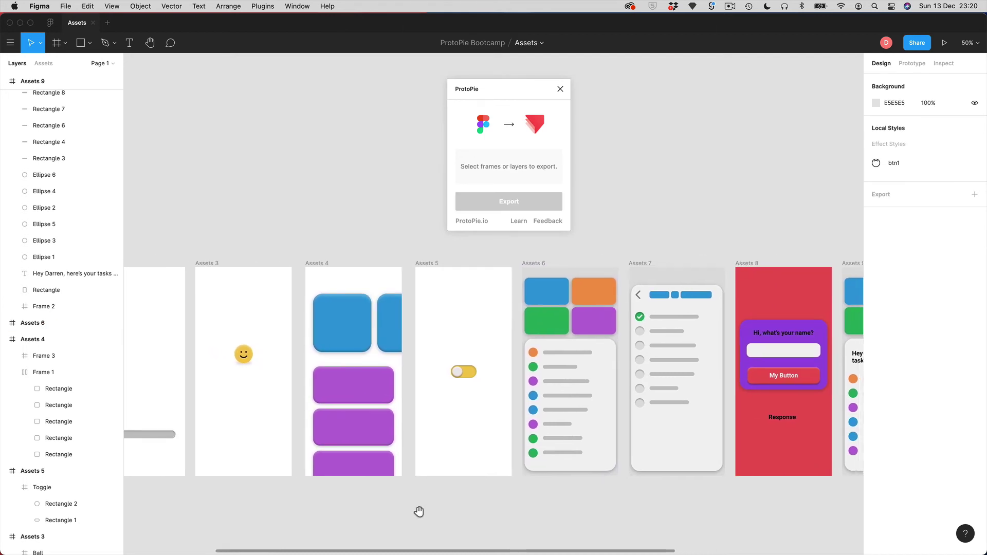
scroll(436, 511, left, 8)
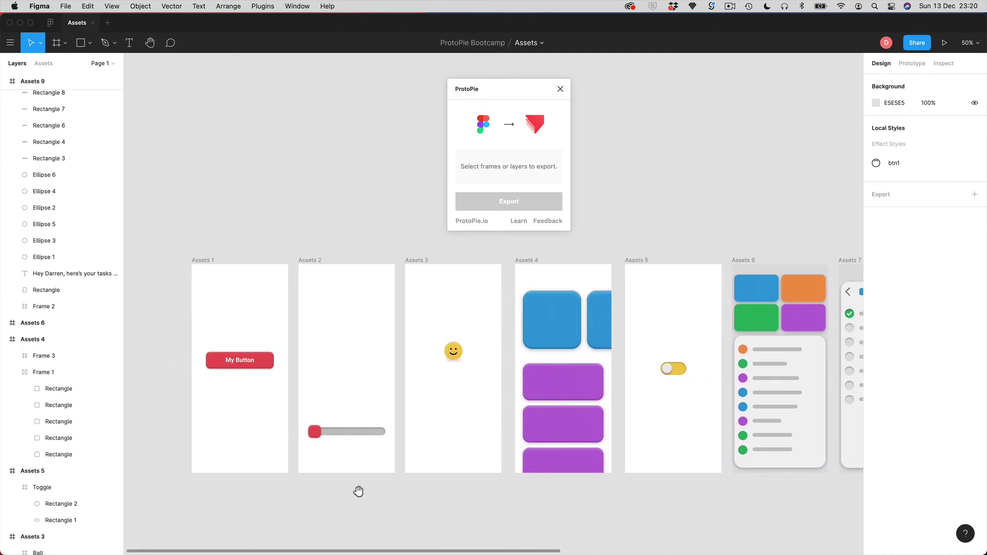
scroll(390, 494, left, 2)
click(264, 358)
click(265, 360)
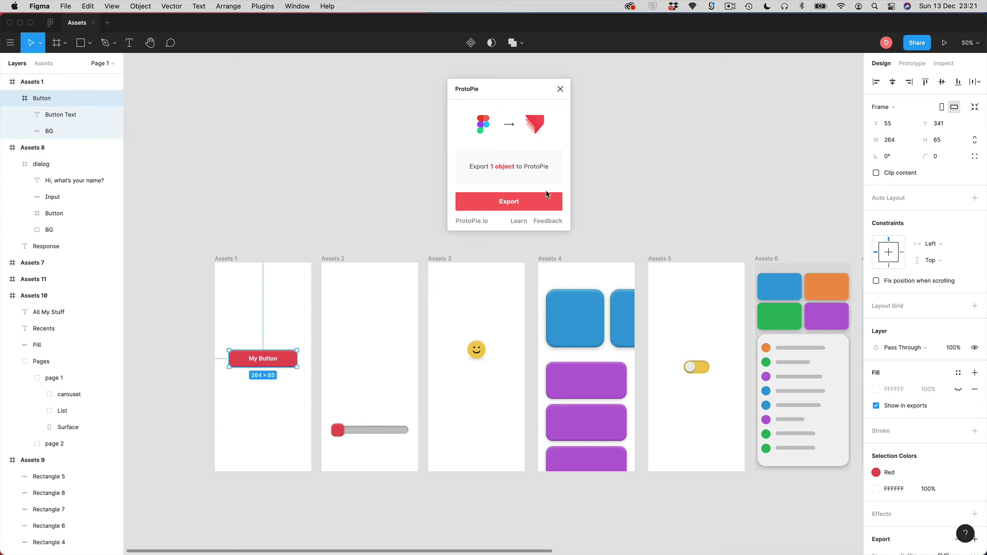
click(517, 201)
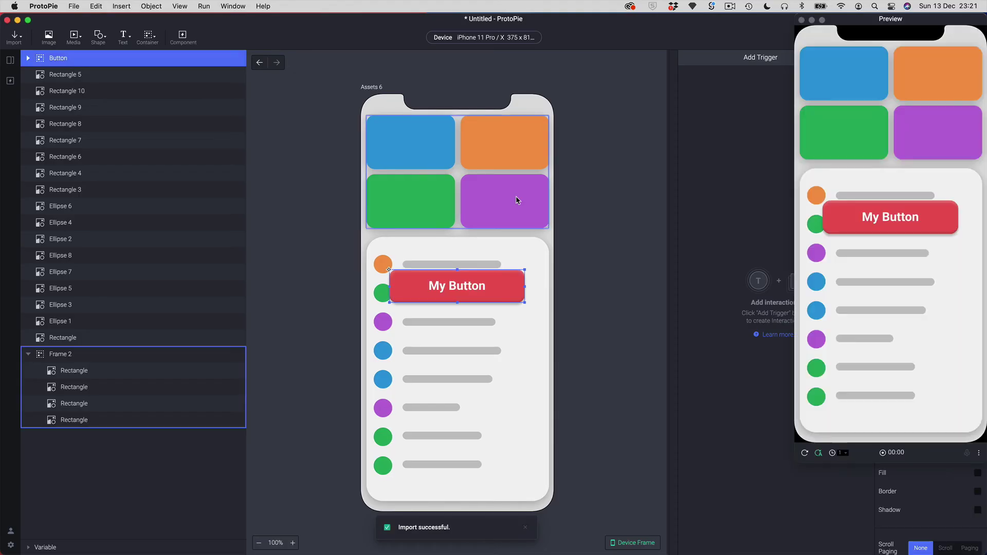
Step: Reposition the imported Button over the list in the Assets 6 scene at about X 61, Y 396 and deselect it
click(483, 292)
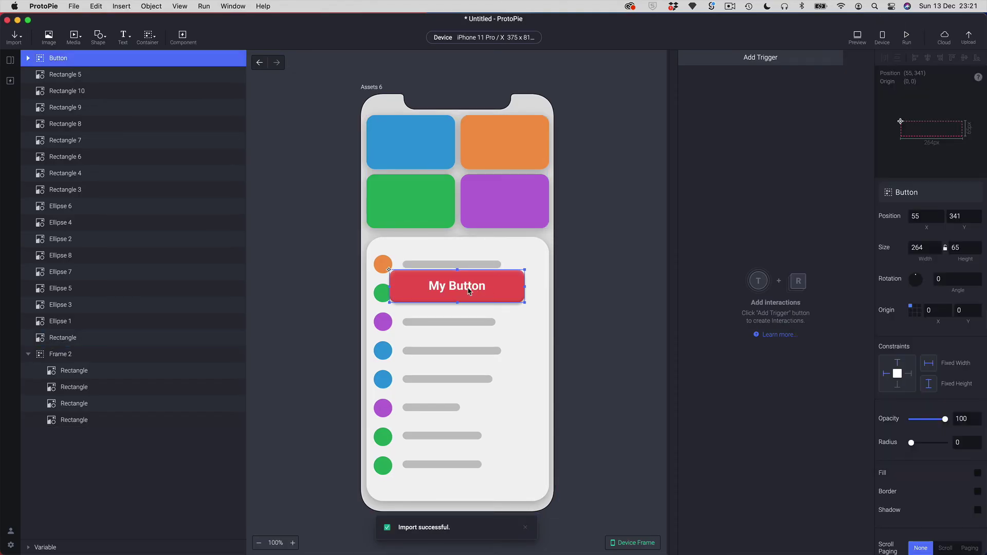
drag(457, 292, 472, 311)
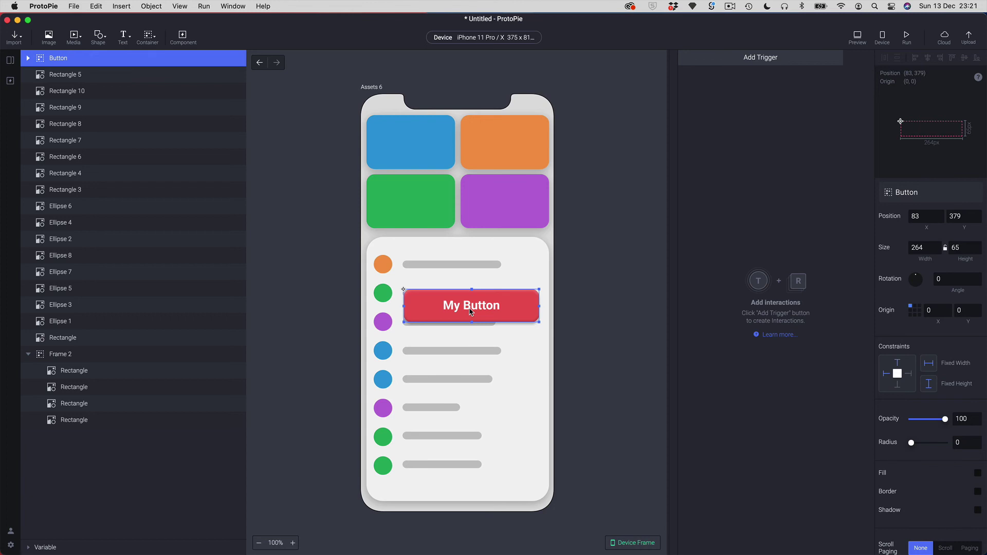
scroll(471, 312, right, 1)
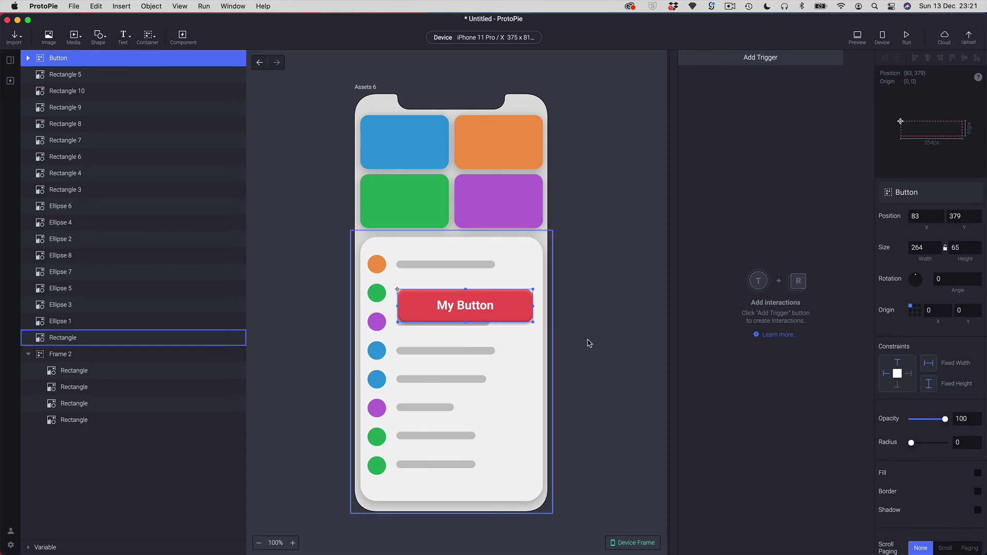
drag(474, 307, 463, 321)
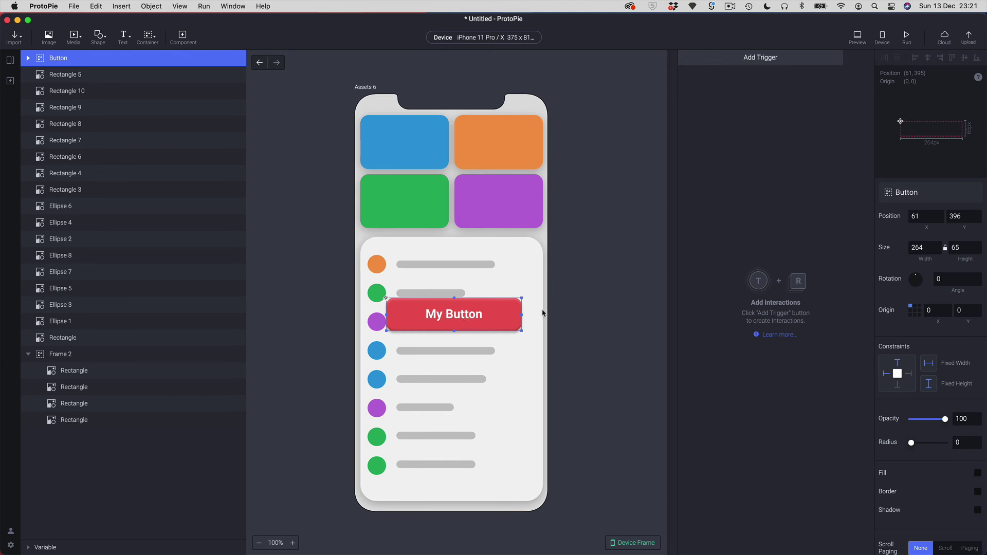
click(634, 304)
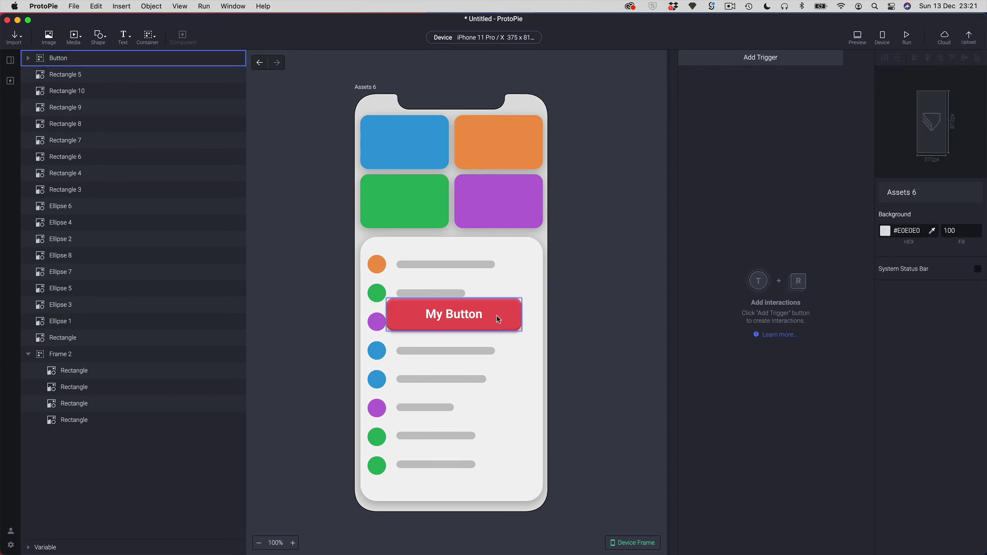
Step: Expand the imported Button group, inspect its Button Text layer's properties, and clear the selection
click(497, 315)
click(29, 59)
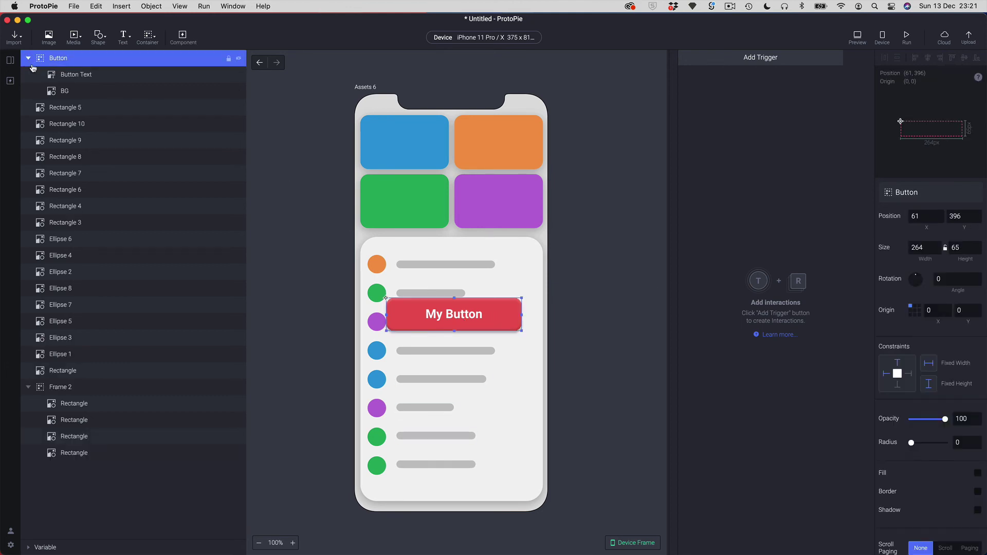
click(58, 78)
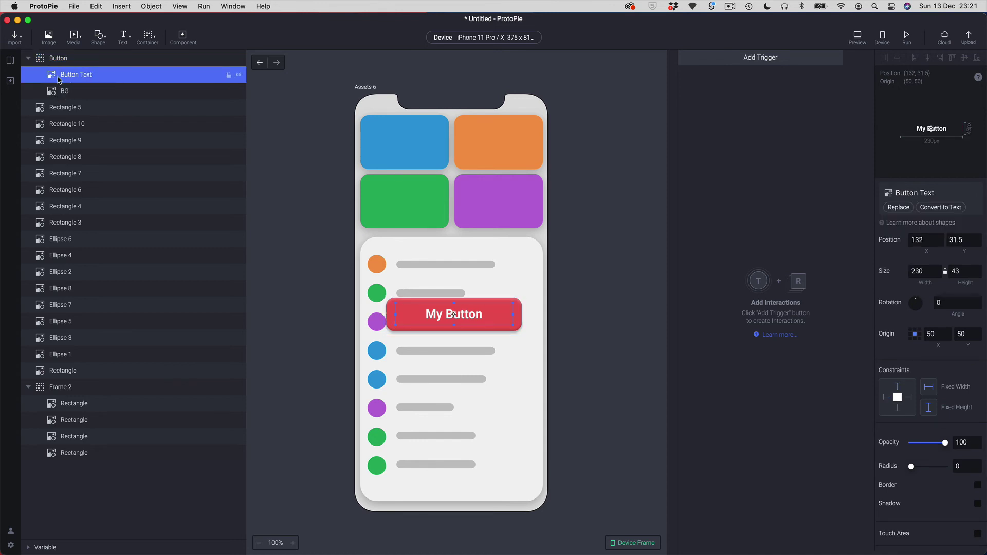
click(583, 330)
Step: Switch back to Figma, select the Toggle in the Assets 5 frame and export it to ProtoPie
key(super+Tab)
key(super+Tab)
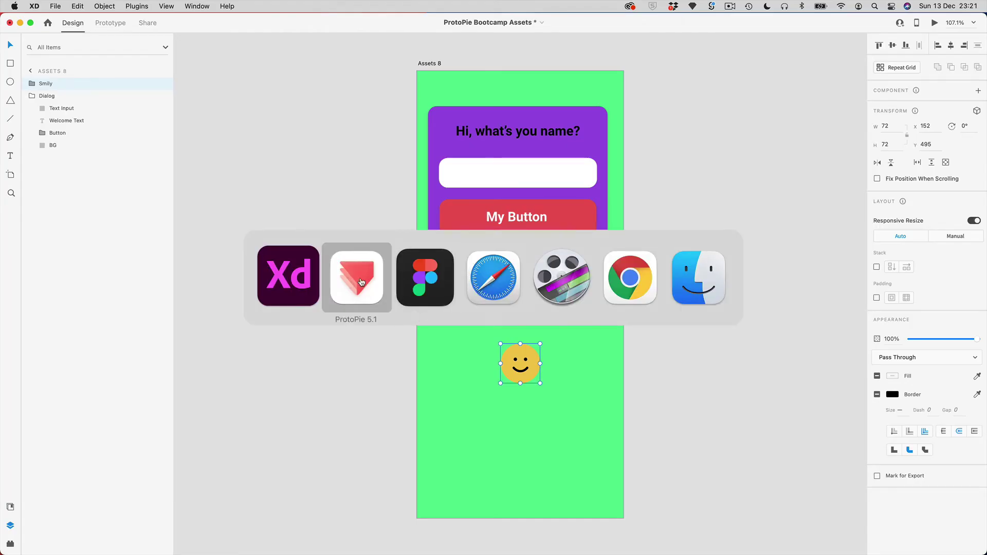
click(421, 280)
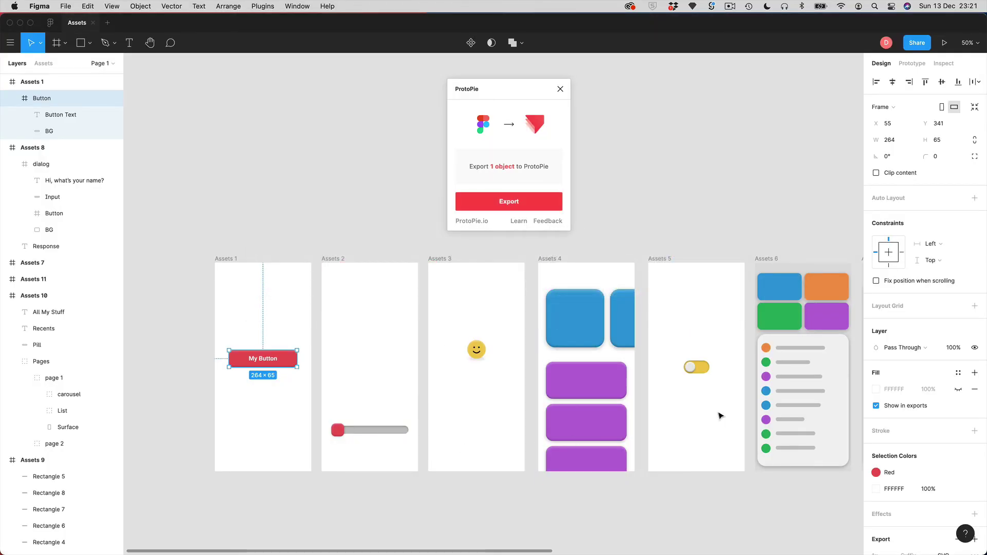
click(698, 367)
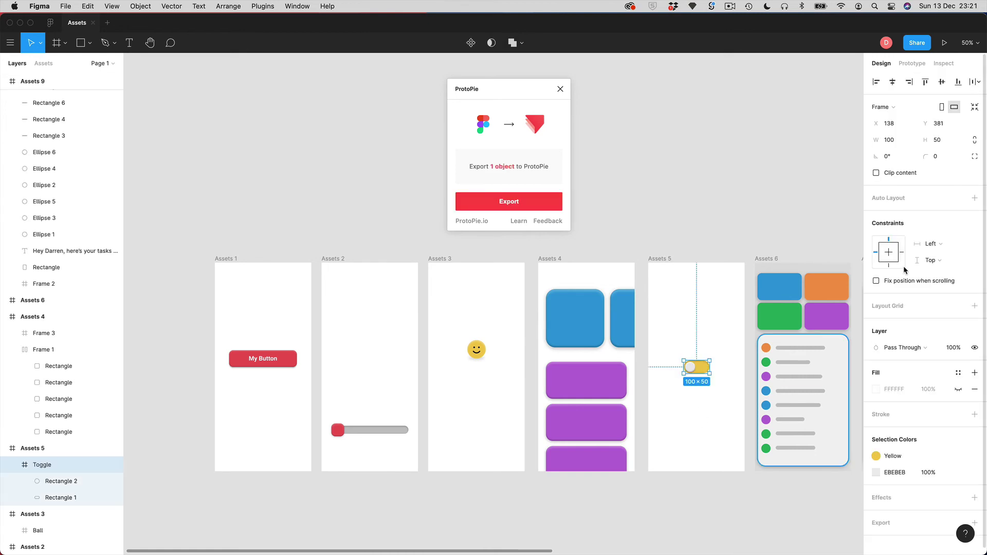
click(503, 204)
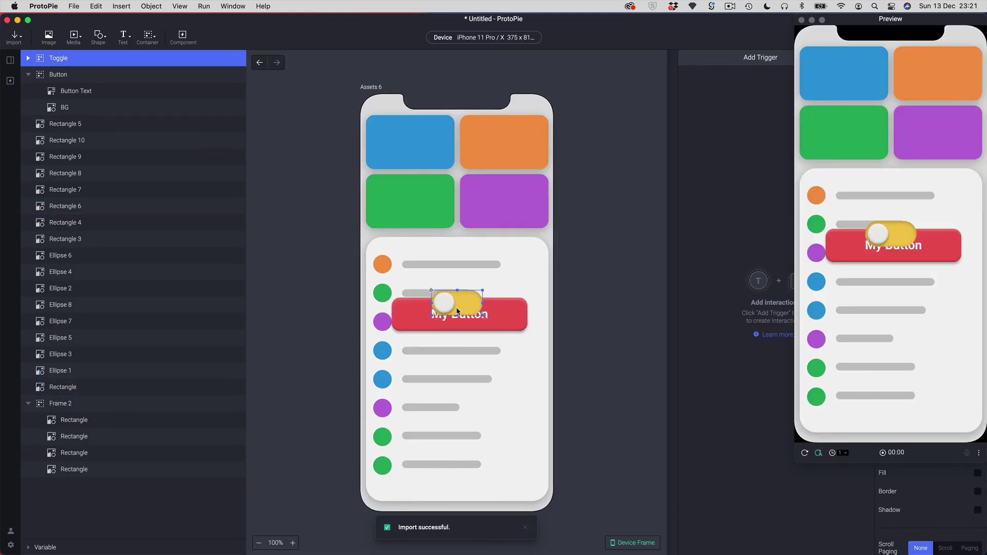
Step: Move the imported Toggle off the device onto the empty canvas at about X 425, Y 90
click(474, 303)
drag(474, 303, 581, 229)
mouse_move(611, 170)
mouse_down()
mouse_move(626, 169)
mouse_move(608, 157)
mouse_up()
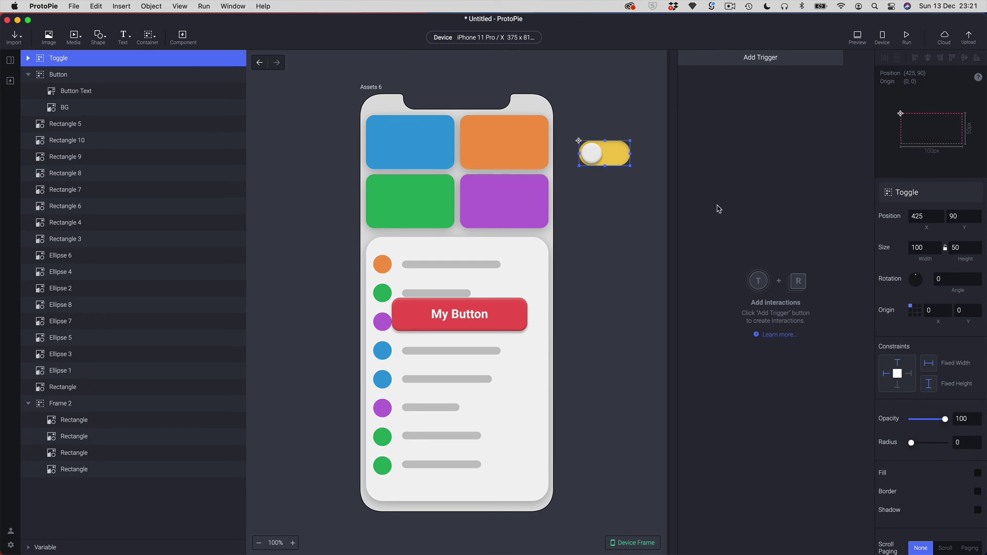
Step: In Figma, change the fill of the Toggle's Rectangle 1 to Red, re-export the Toggle to ProtoPie, and deselect it there
key(super+Tab)
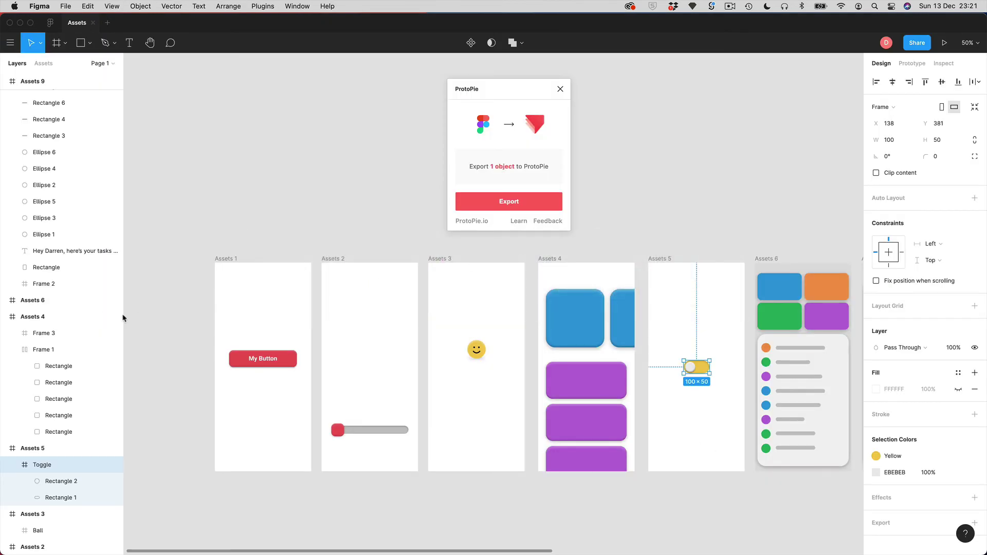
click(55, 497)
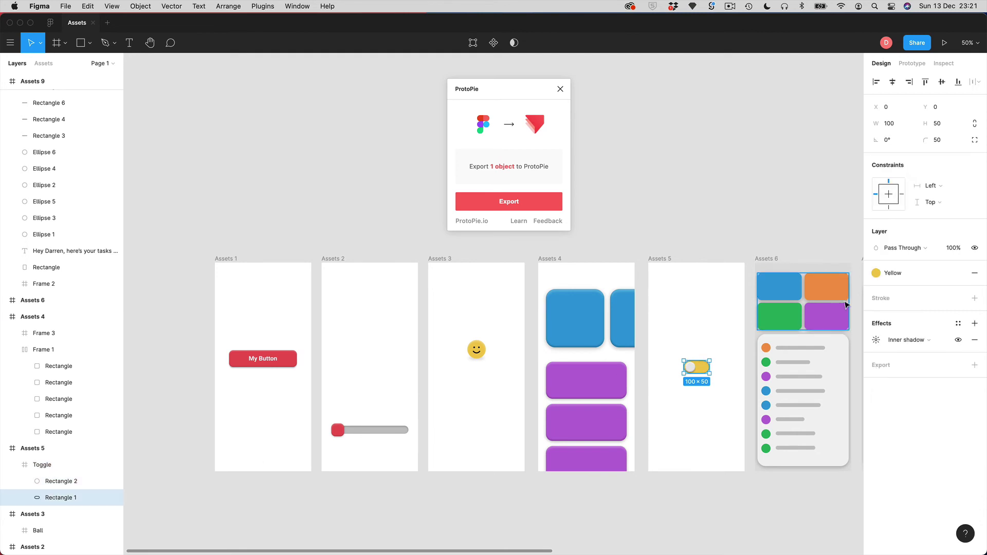
click(894, 274)
click(880, 370)
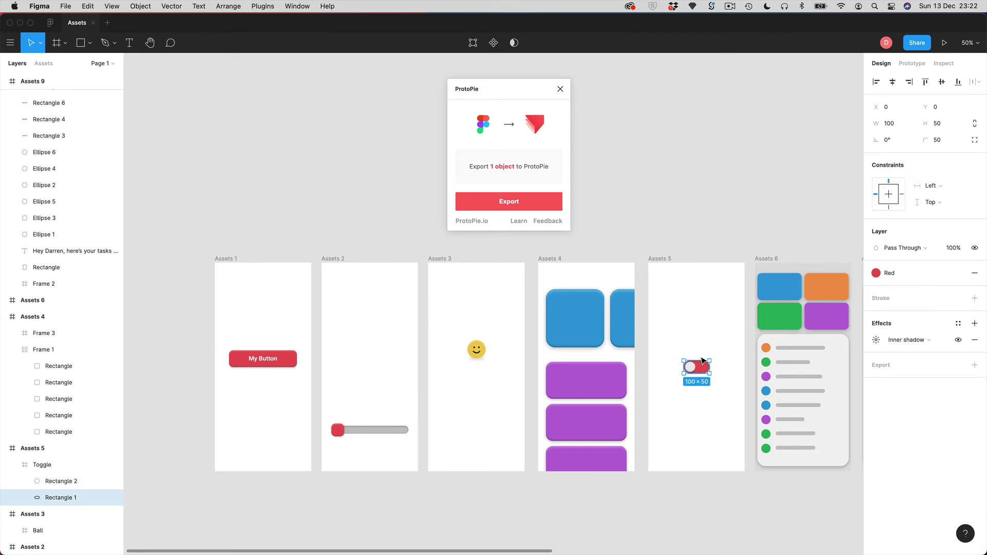
click(36, 467)
click(518, 203)
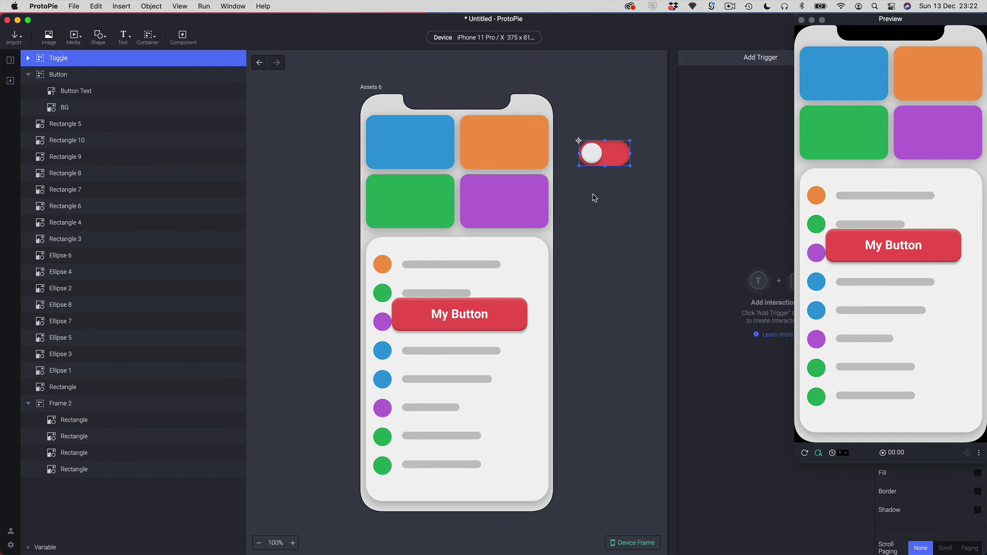
click(520, 315)
click(585, 328)
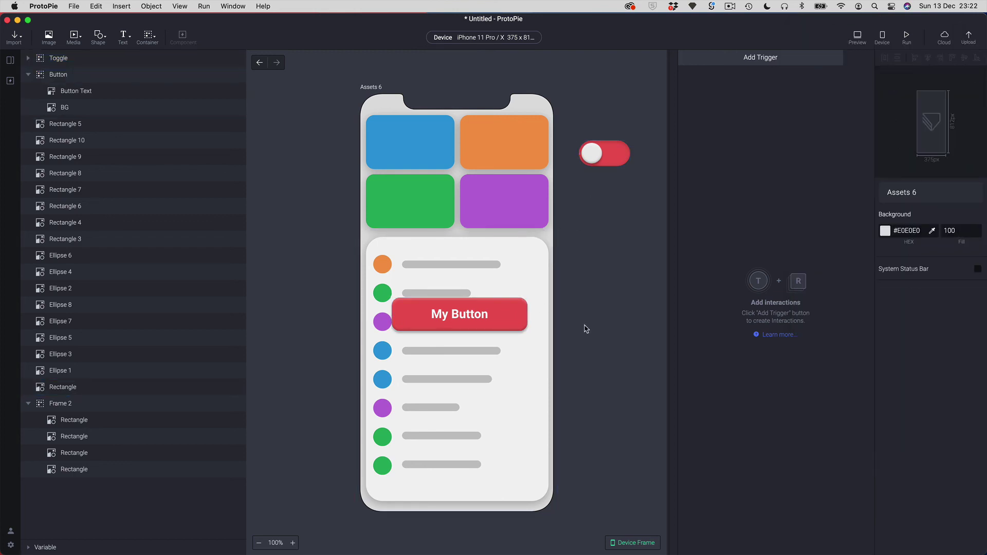
Step: In Figma, change the fill style of the BG layer in the Assets 1 Button to Blue 2
key(super+Tab)
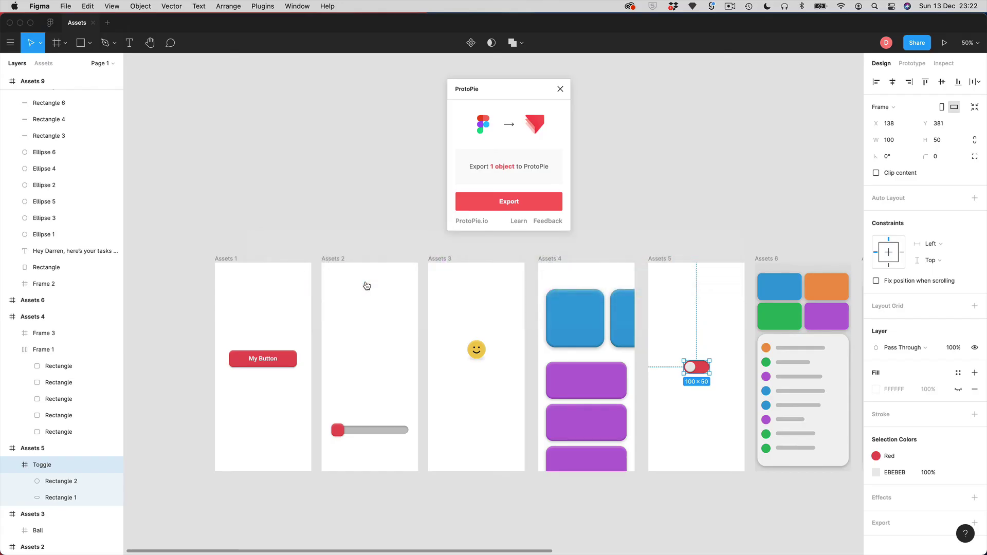
click(292, 363)
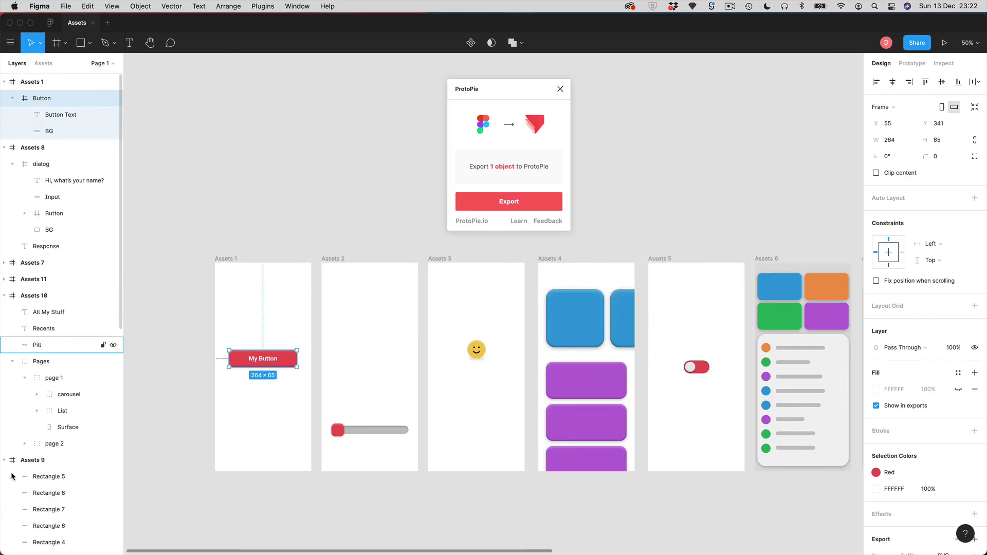
click(77, 131)
click(877, 273)
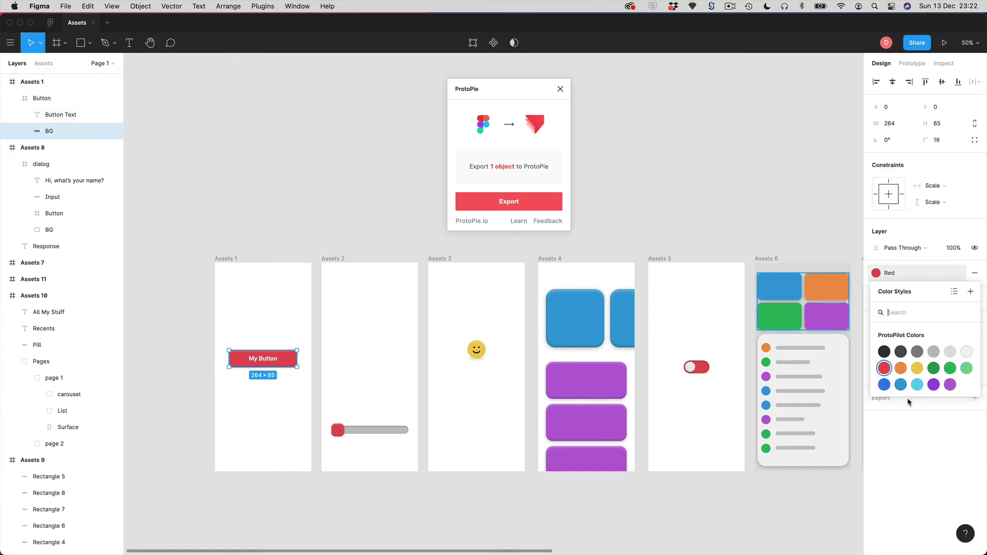
click(839, 384)
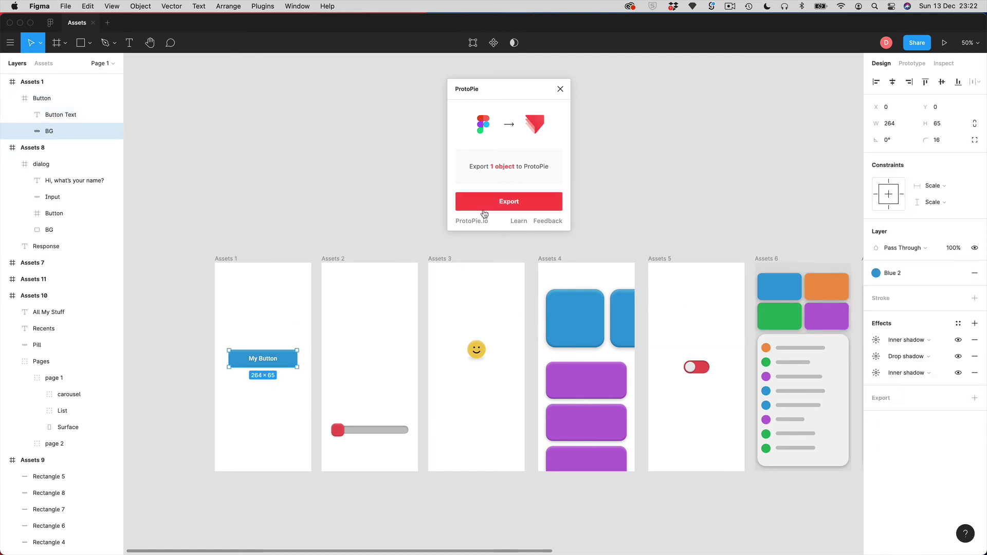
Step: Re-export the recoloured Button BG layer to ProtoPie and deselect it there
click(507, 203)
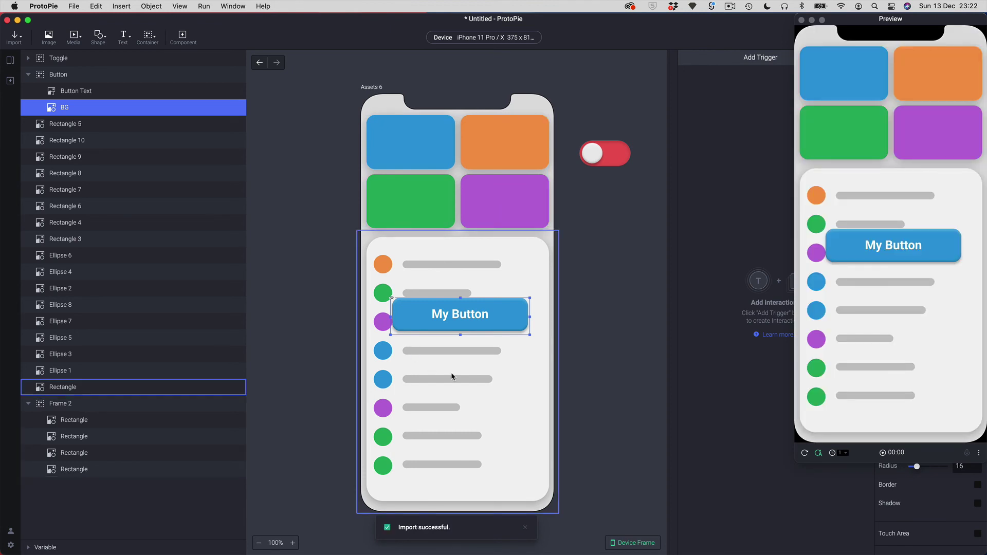
click(591, 373)
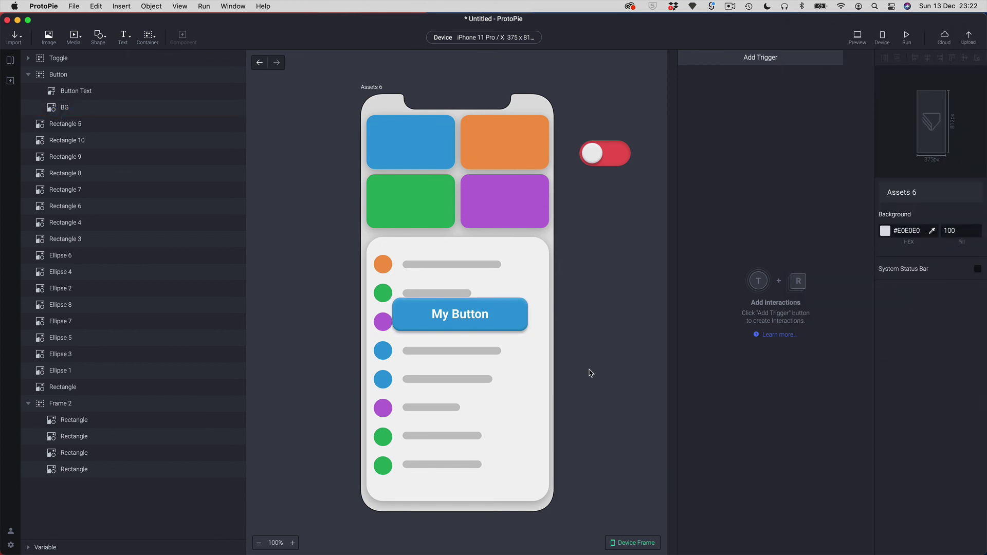
Step: Switch back to Figma, select the Assets 8 frame and export it to ProtoPie as a scene
key(super+Tab)
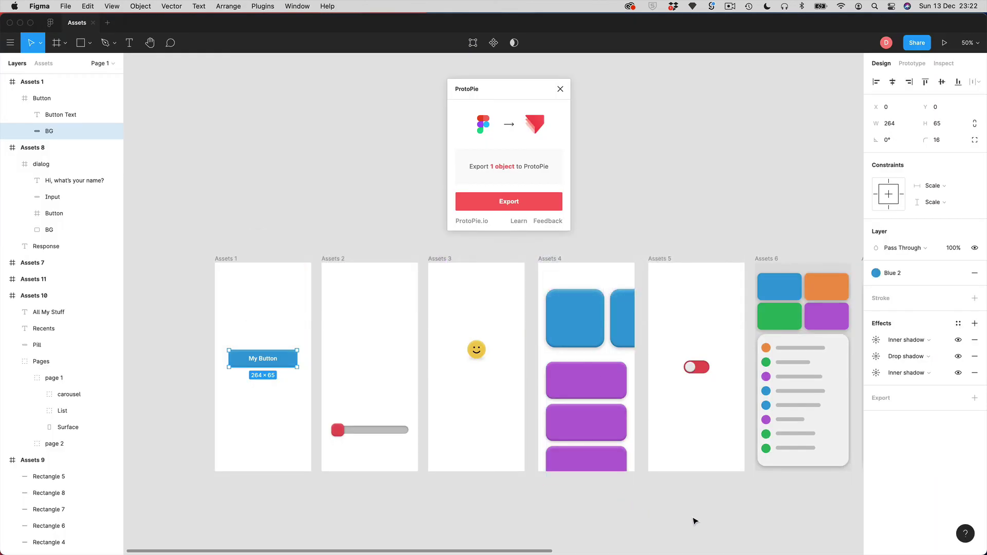
click(708, 526)
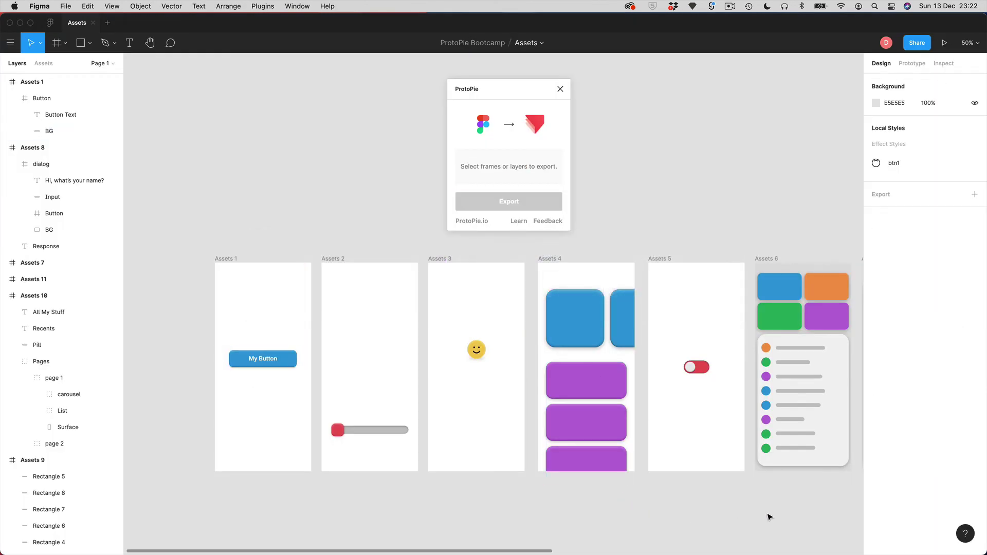
drag(739, 513, 609, 511)
drag(716, 509, 564, 516)
drag(672, 522, 517, 522)
click(483, 261)
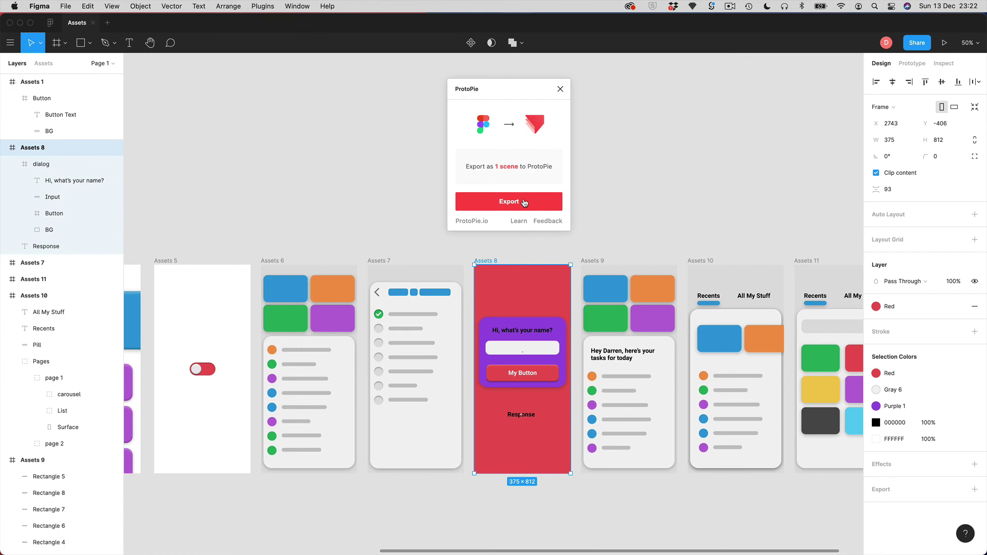
click(523, 202)
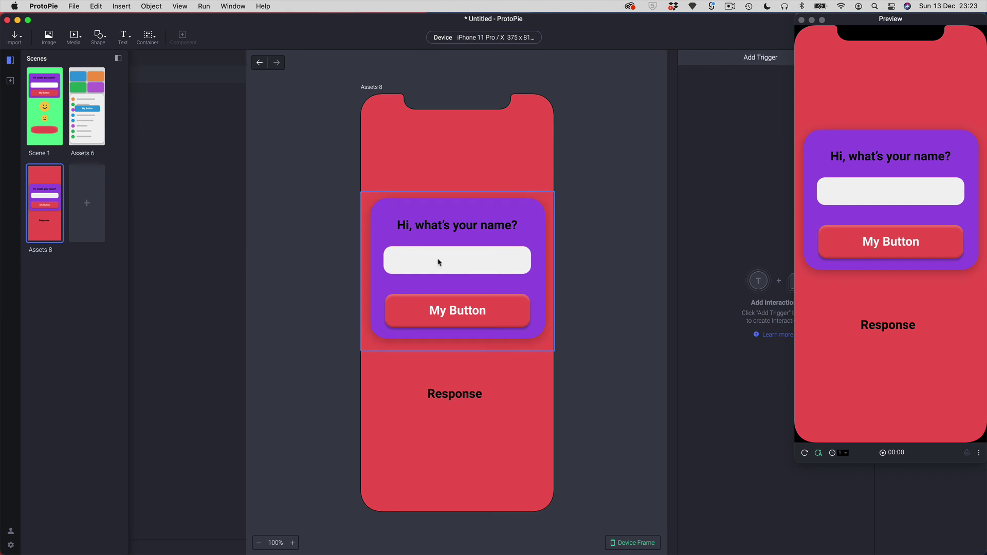
Step: Switch to Figma and move the dialog in the Assets 8 frame straight up to about Y 67
key(super+Tab)
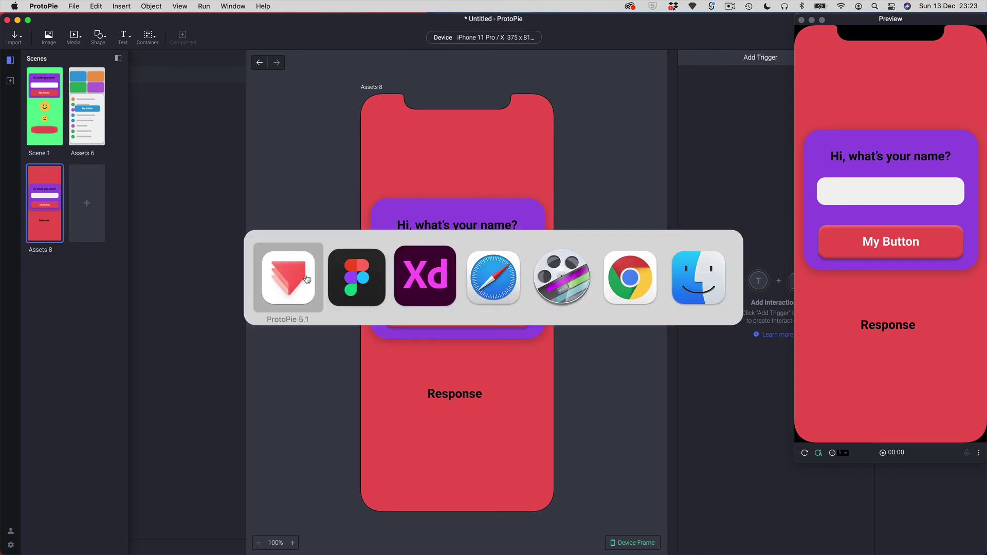
click(366, 282)
click(538, 366)
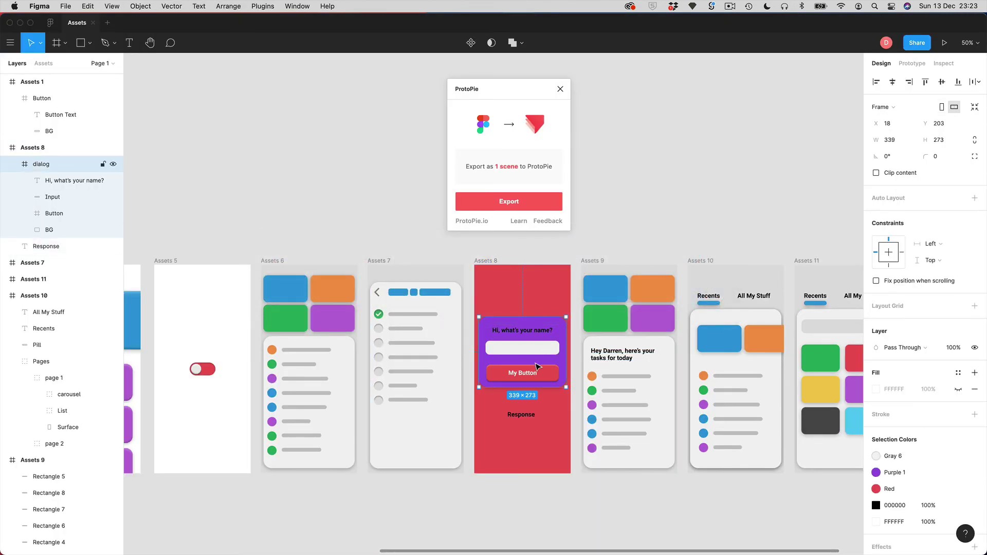
drag(537, 360, 539, 334)
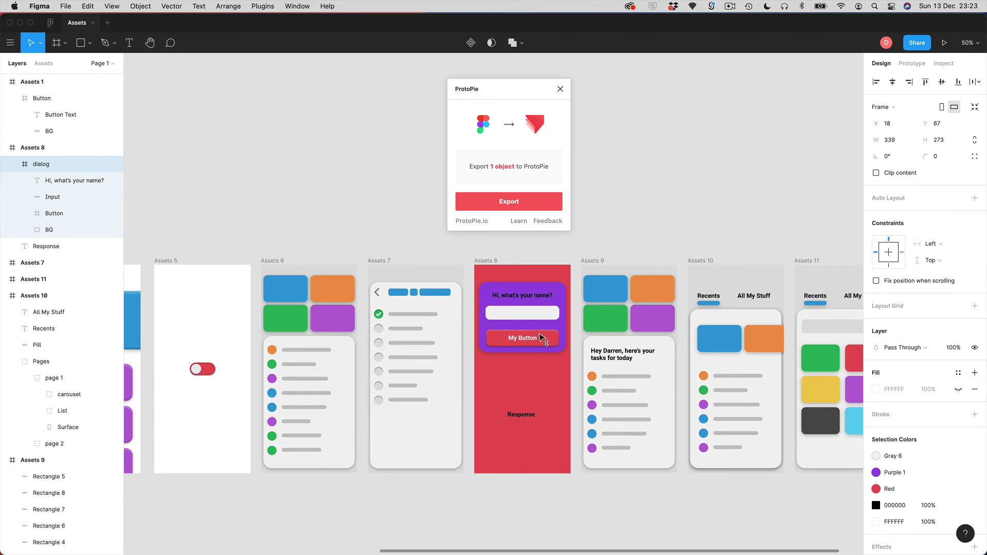
Step: Re-export the whole Assets 8 frame to ProtoPie as a scene and close the scene overview there
click(490, 262)
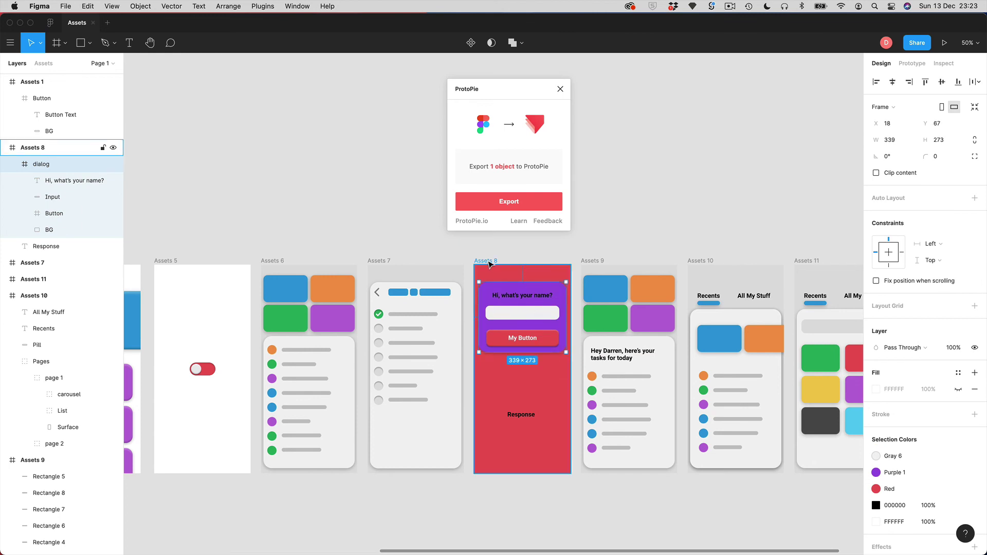
click(508, 205)
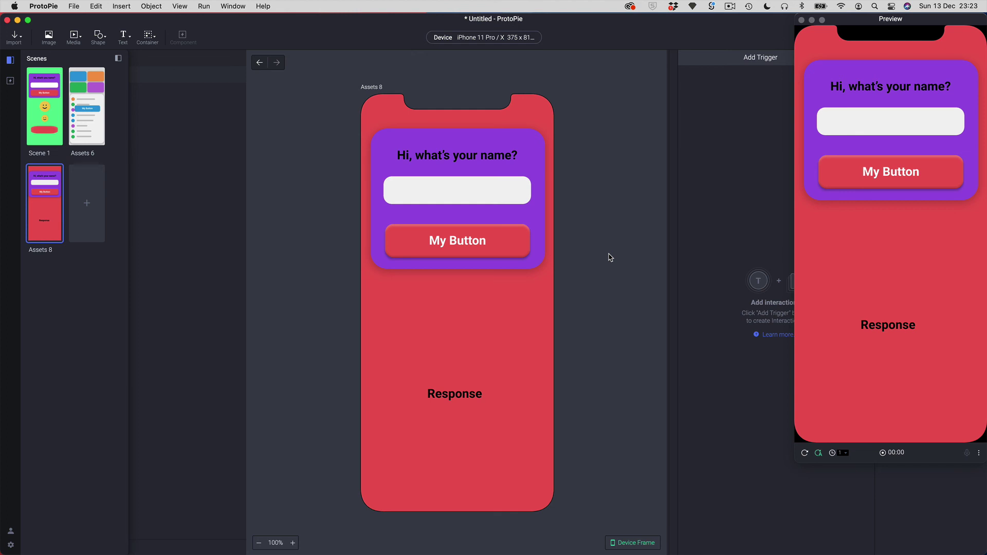
key(super+p)
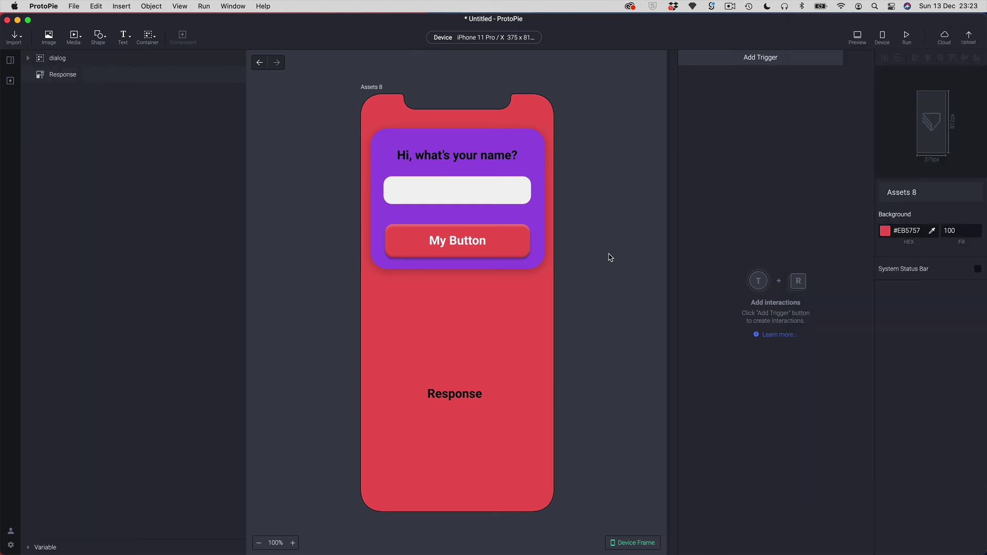
Step: Switch to Figma, select the Assets 9, Assets 10 and Assets 11 frames together and export them to ProtoPie as scenes
key(super+Tab)
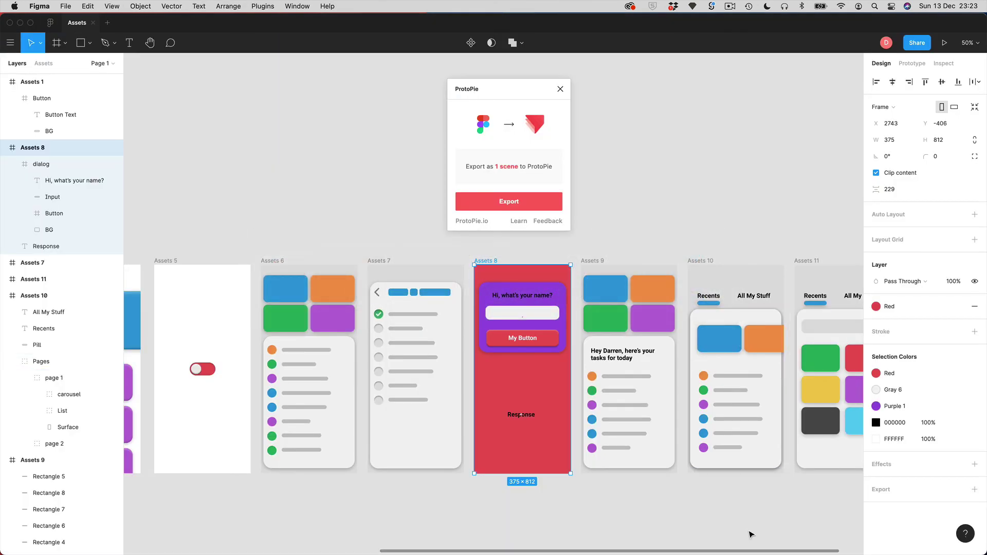
click(750, 533)
scroll(719, 527, right, 5)
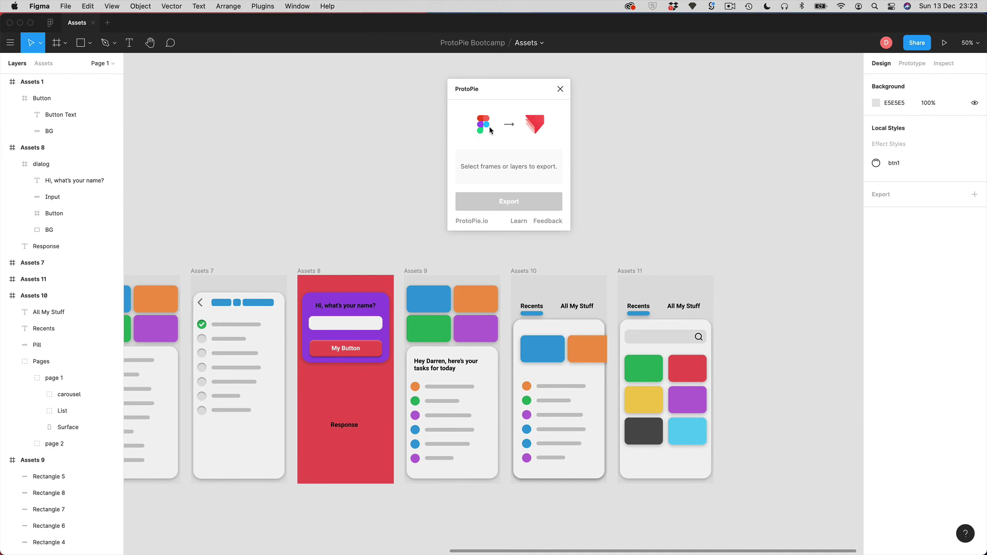
click(417, 273)
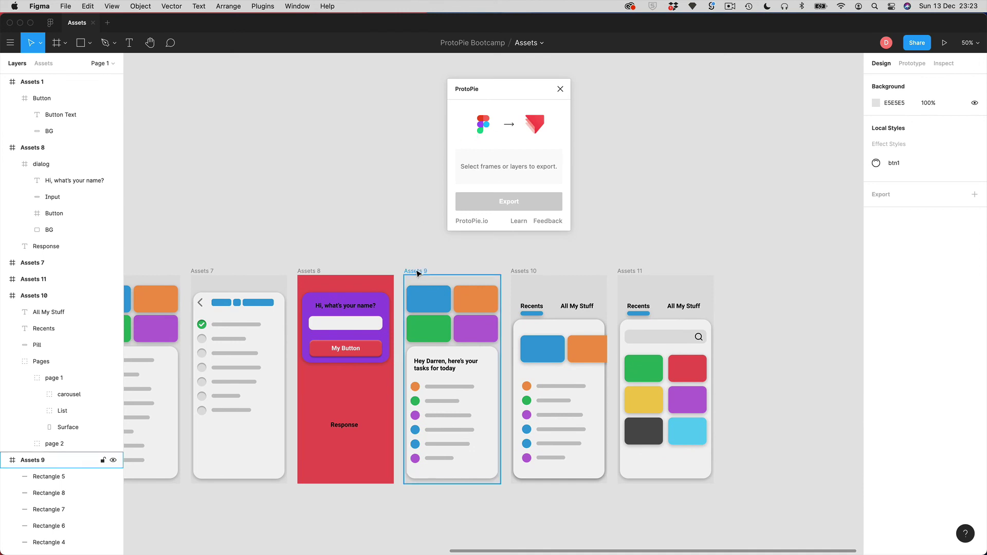
shift+click(525, 272)
shift+click(629, 271)
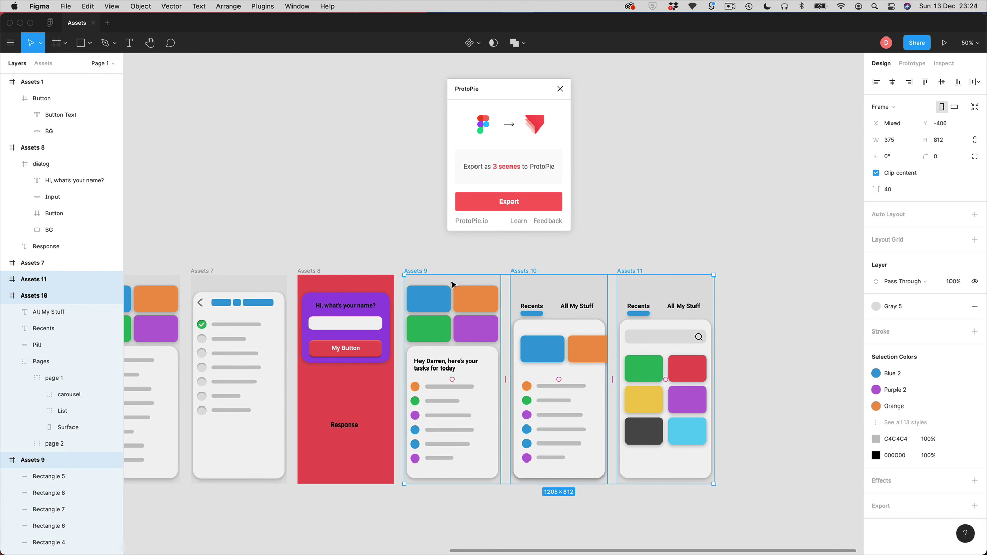
click(505, 202)
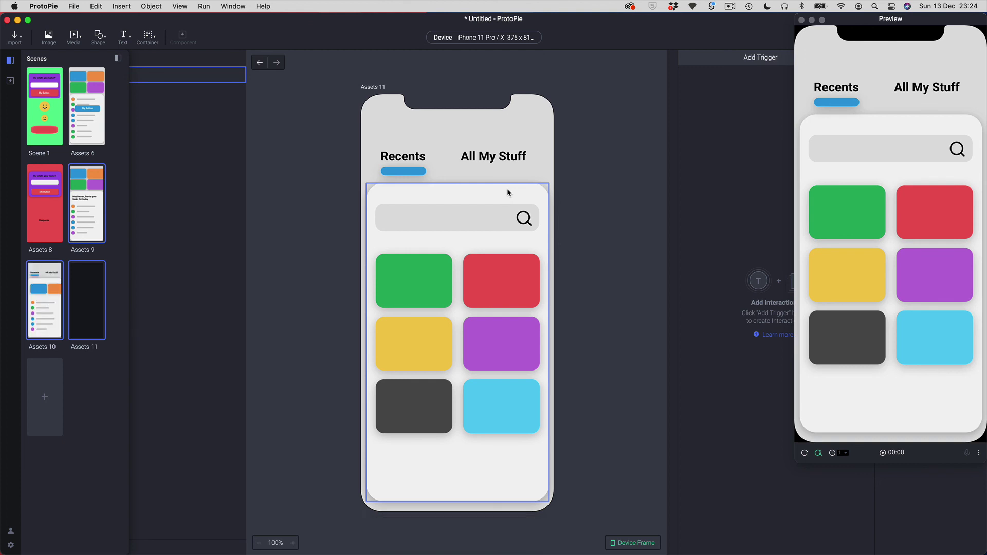
Step: Review the imported scenes in ProtoPie's scene overview and return to the Assets 11 canvas
click(161, 249)
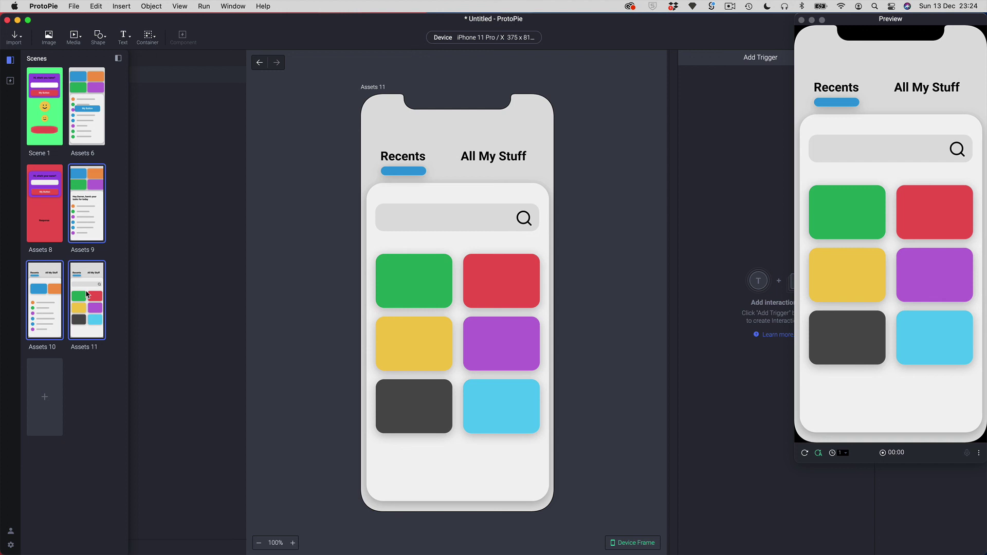
click(59, 228)
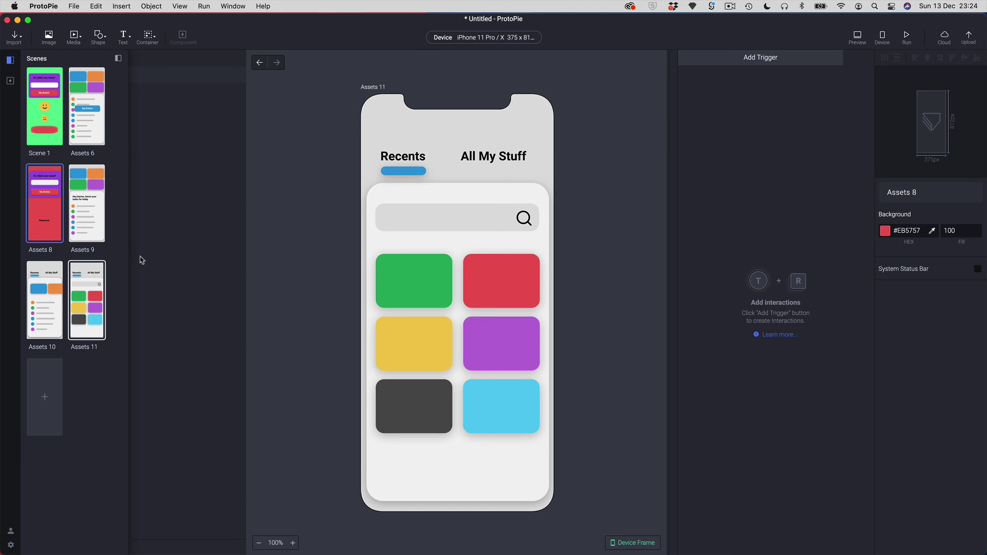
click(322, 296)
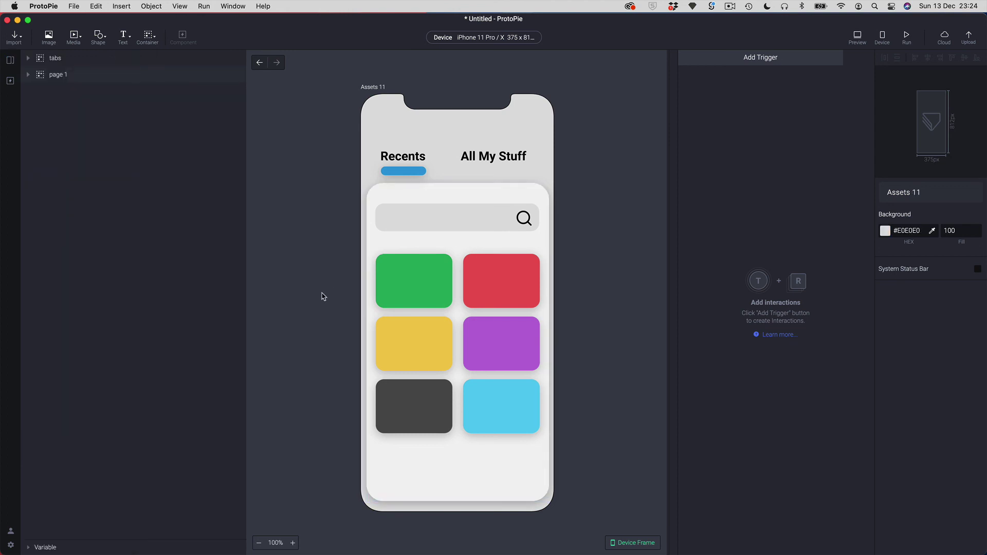